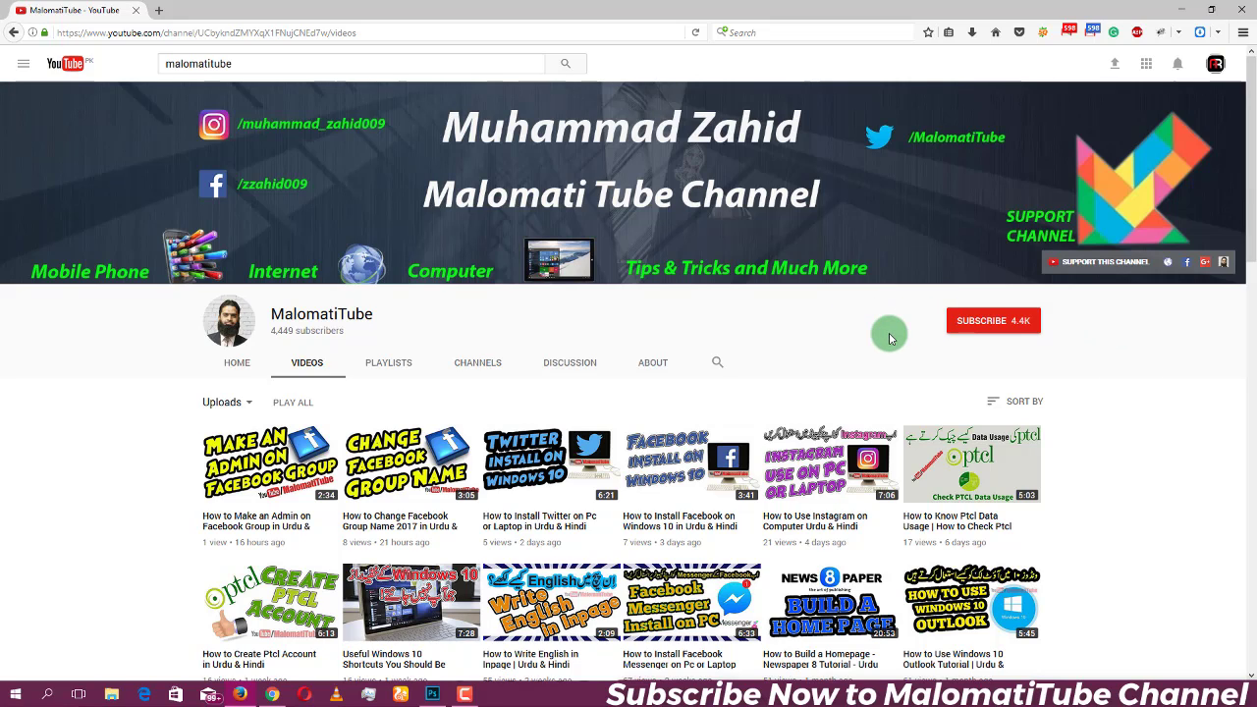
# Subscribe to the YouTube channel and set its bell to All notifications
pyautogui.click(985, 322)
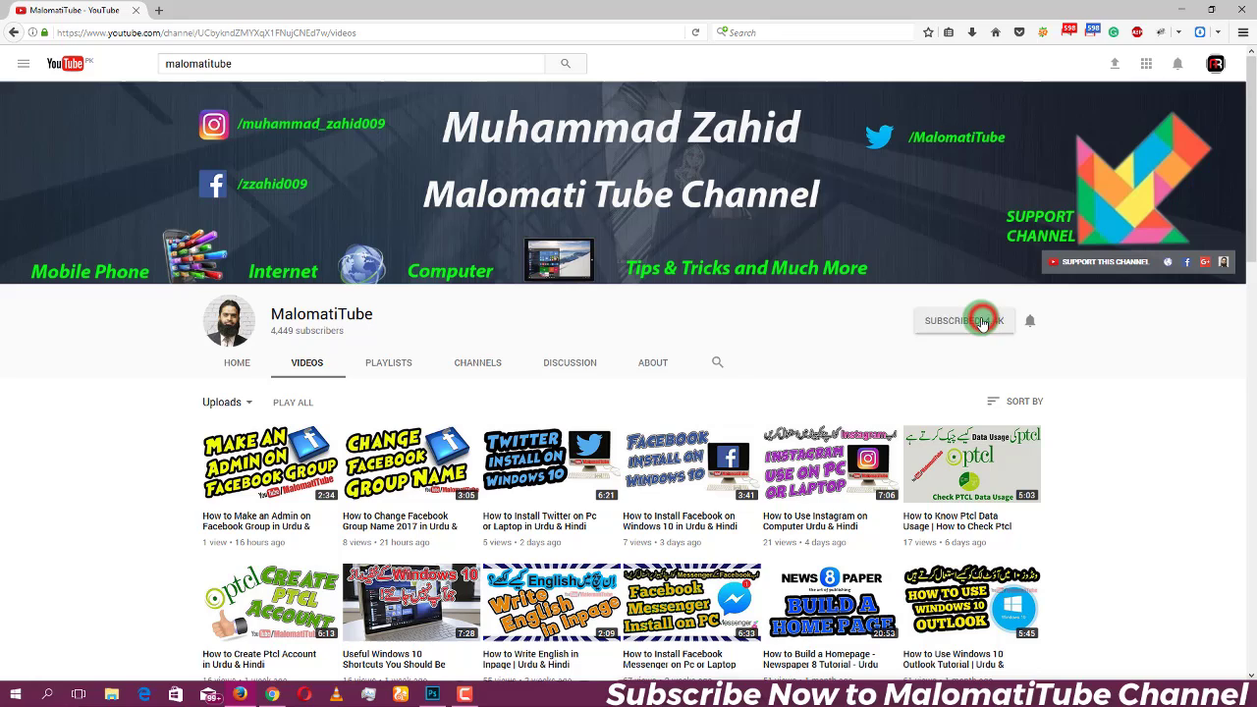
pyautogui.click(1031, 324)
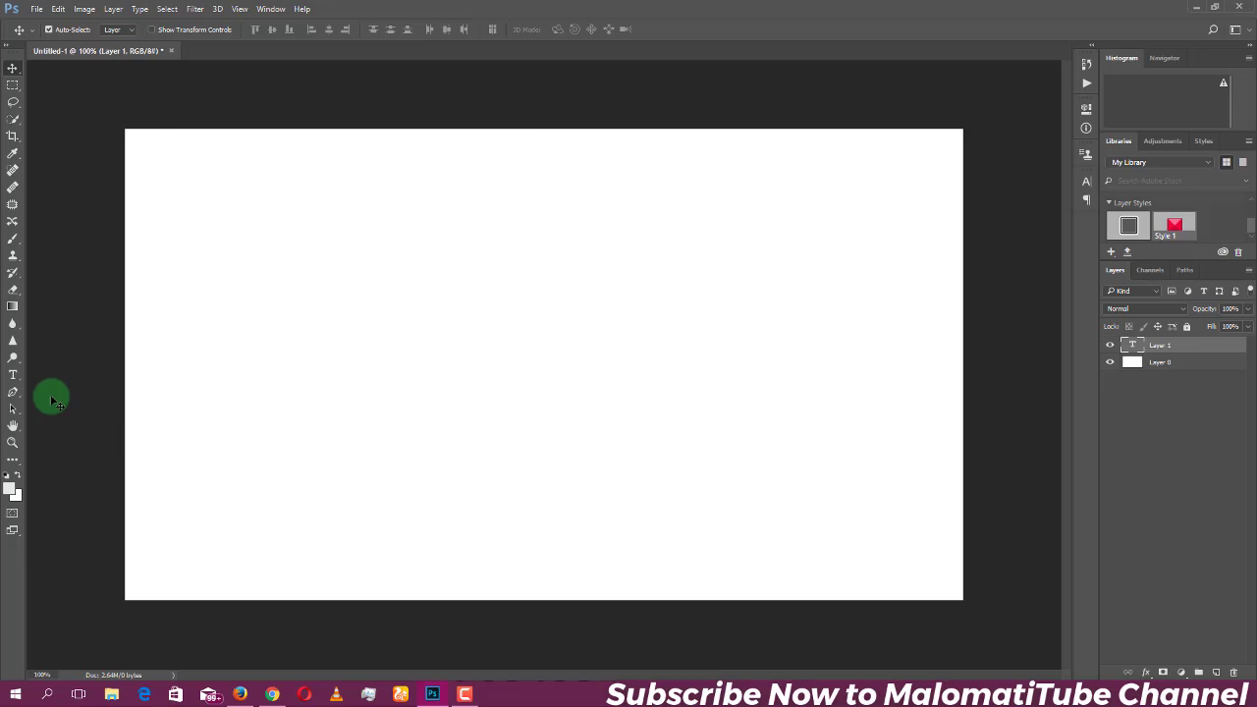
# Type ZAHID on the canvas and colour it bright green #0aff84
pyautogui.click(12, 376)
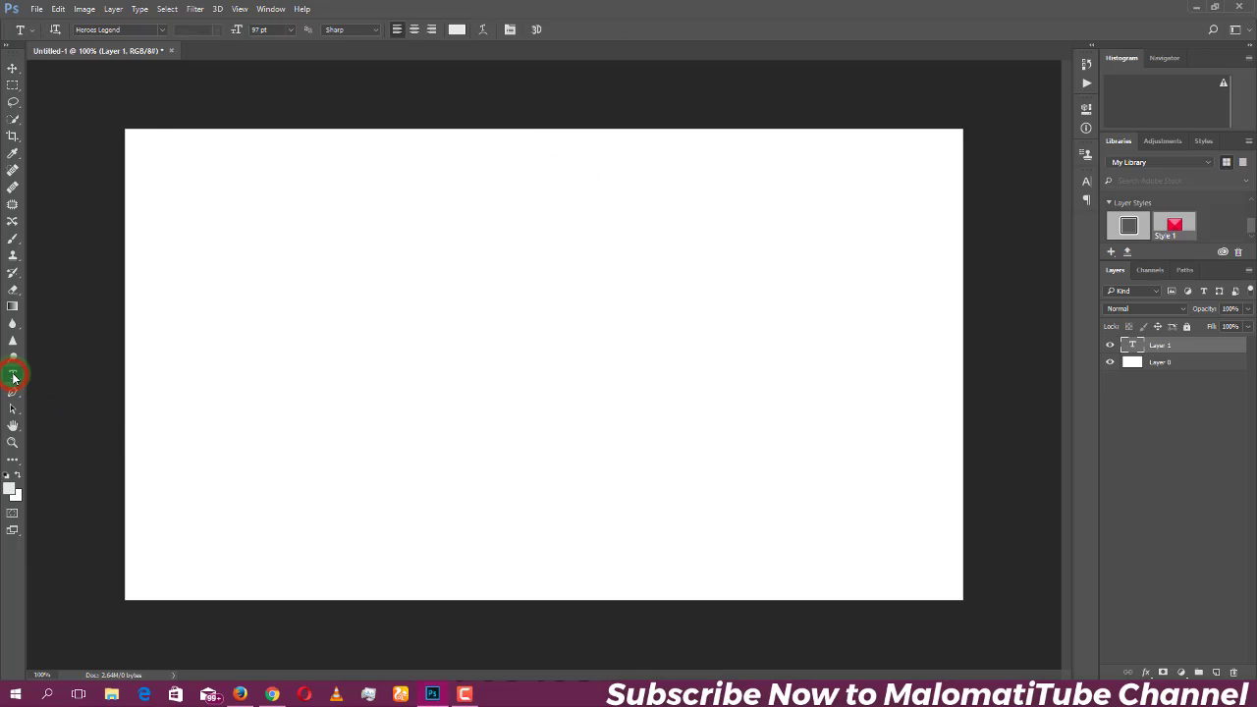
pyautogui.click(276, 312)
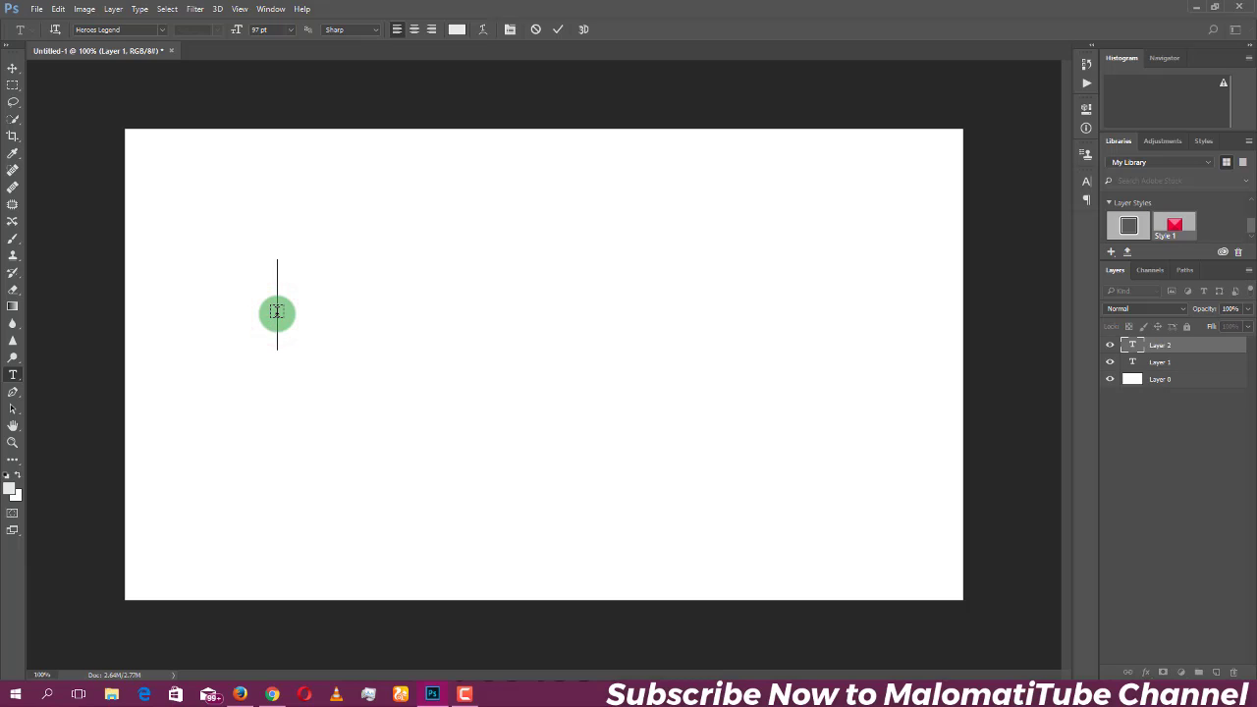
pyautogui.write('ZA')
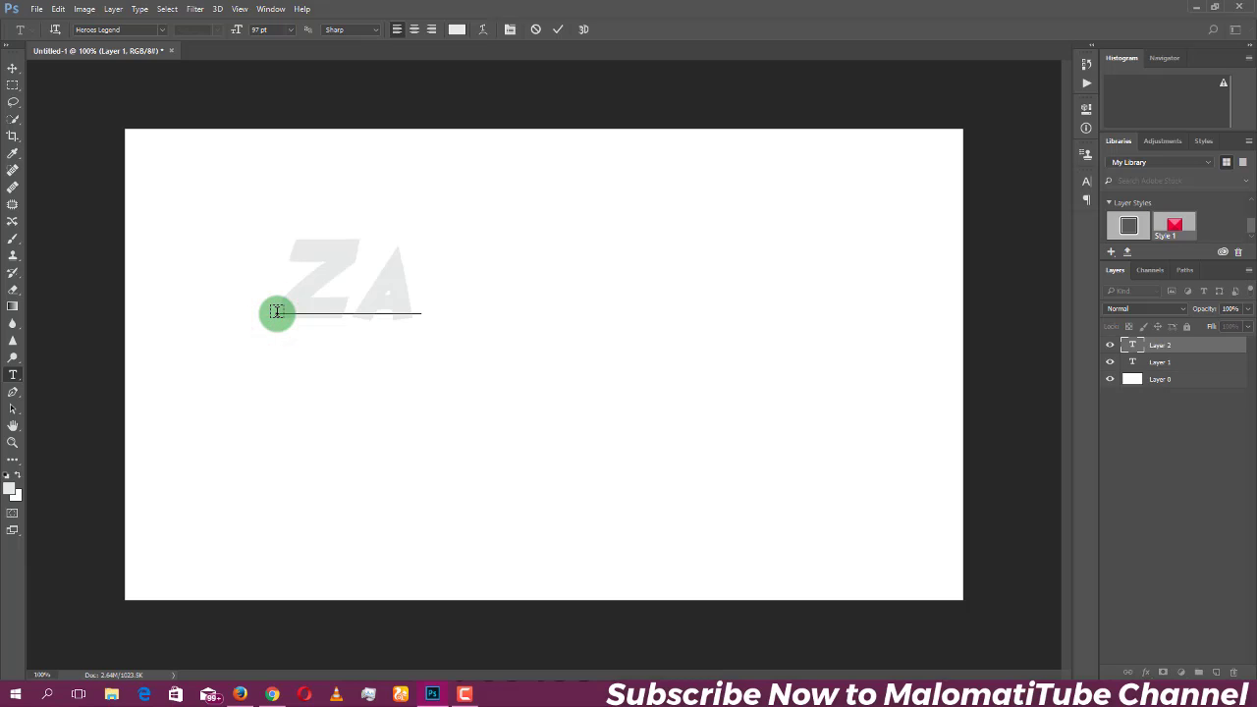
pyautogui.write('HID')
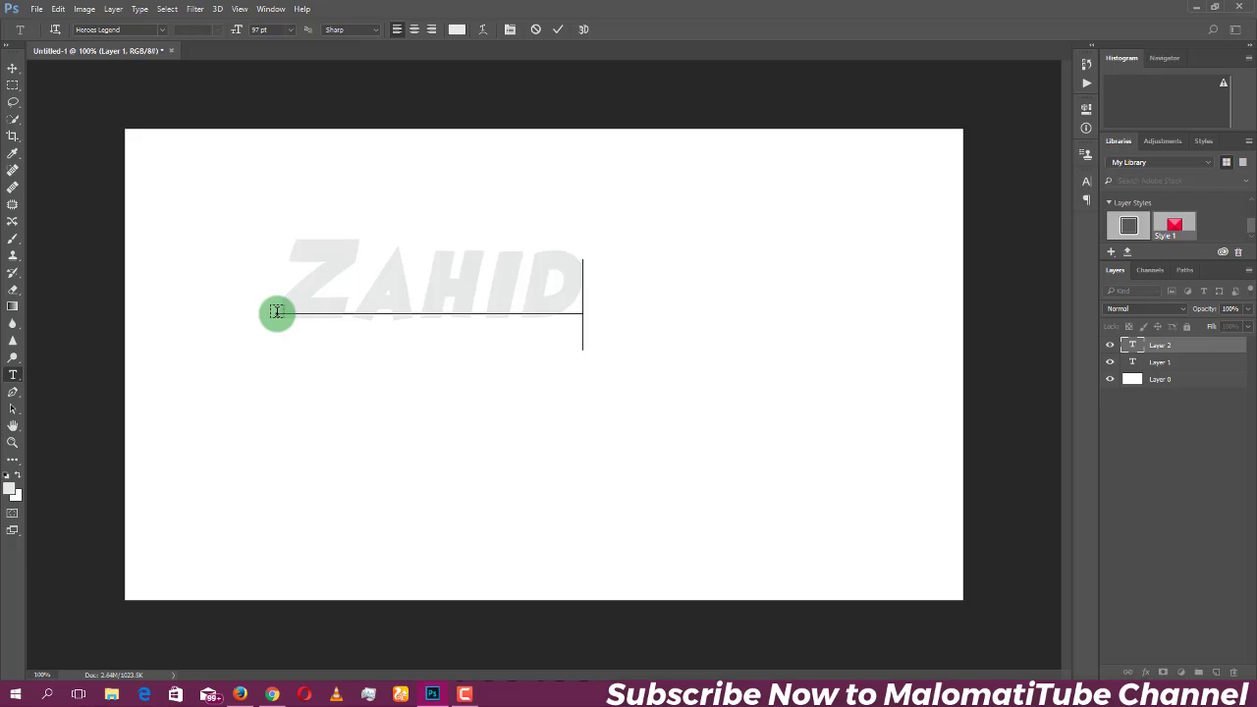
pyautogui.doubleClick(359, 288)
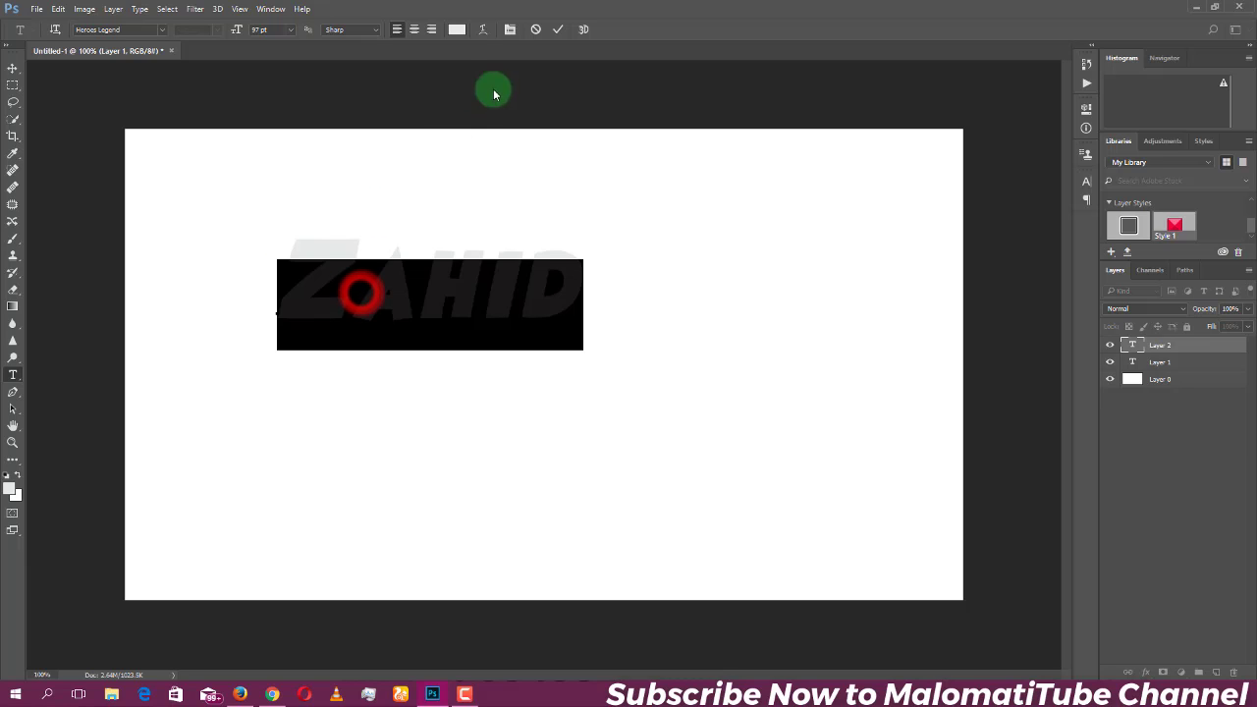
pyautogui.click(458, 29)
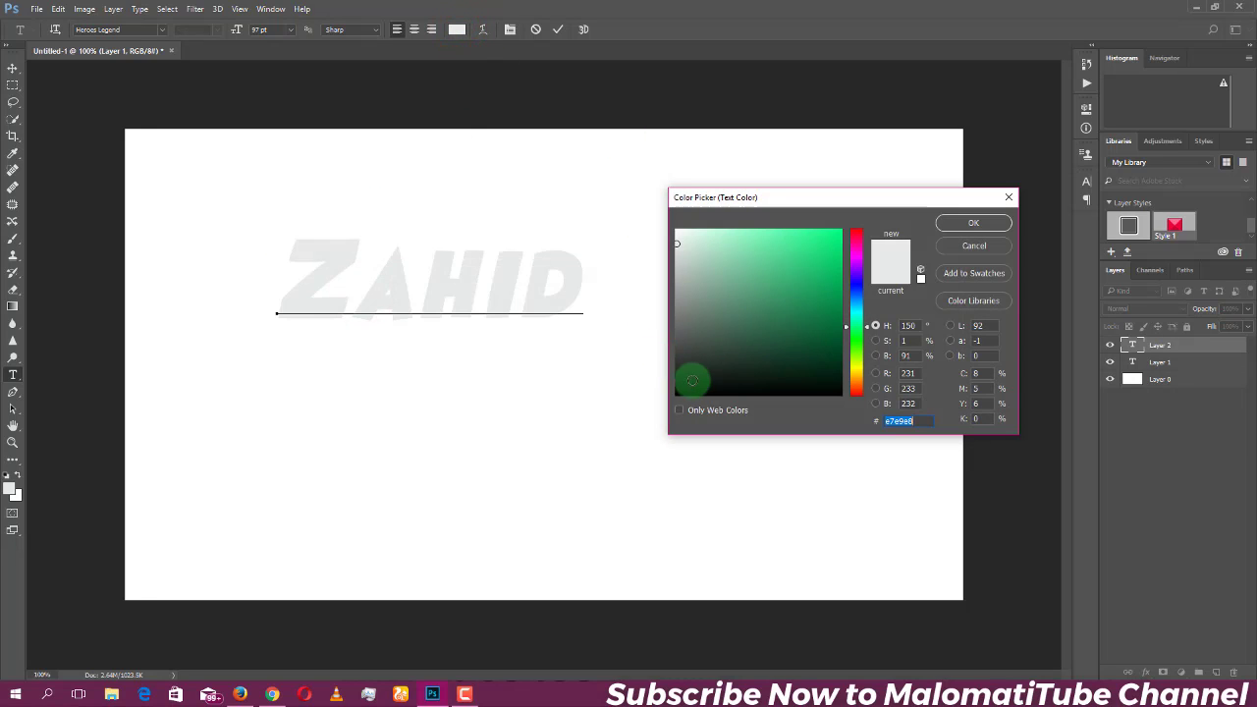
pyautogui.click(691, 393)
pyautogui.moveTo(691, 393); pyautogui.dragTo(676, 396)
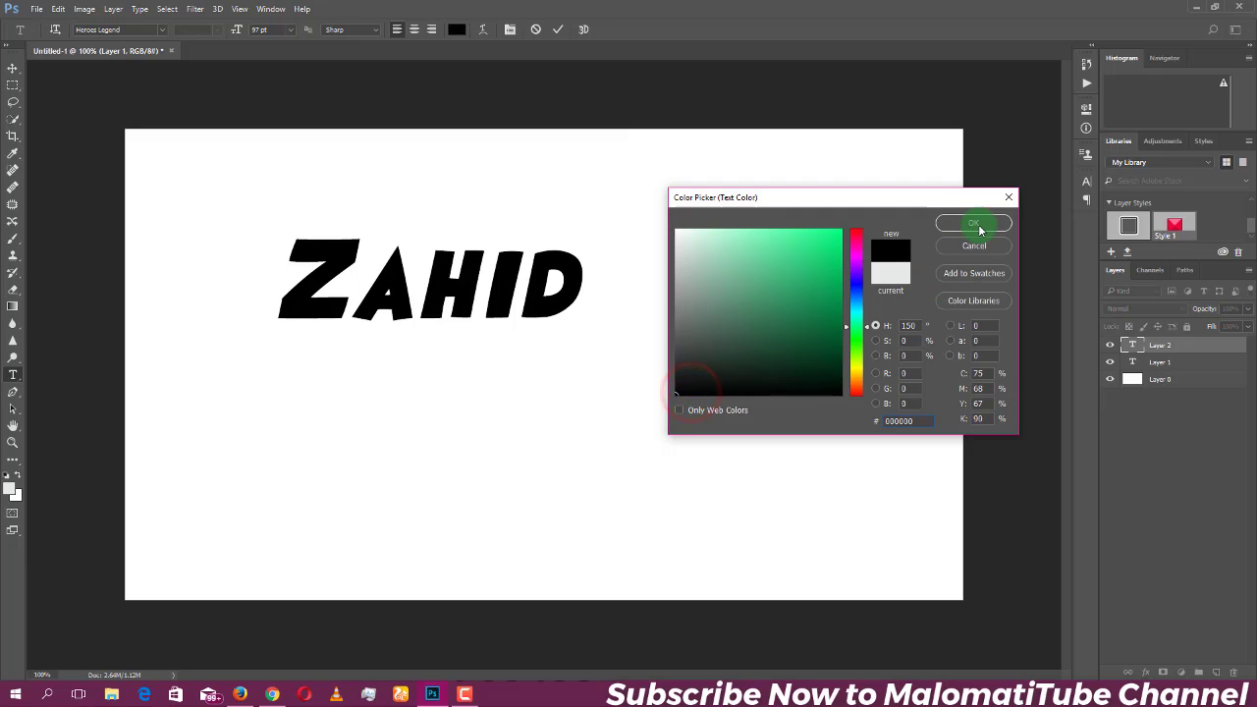
pyautogui.click(837, 237)
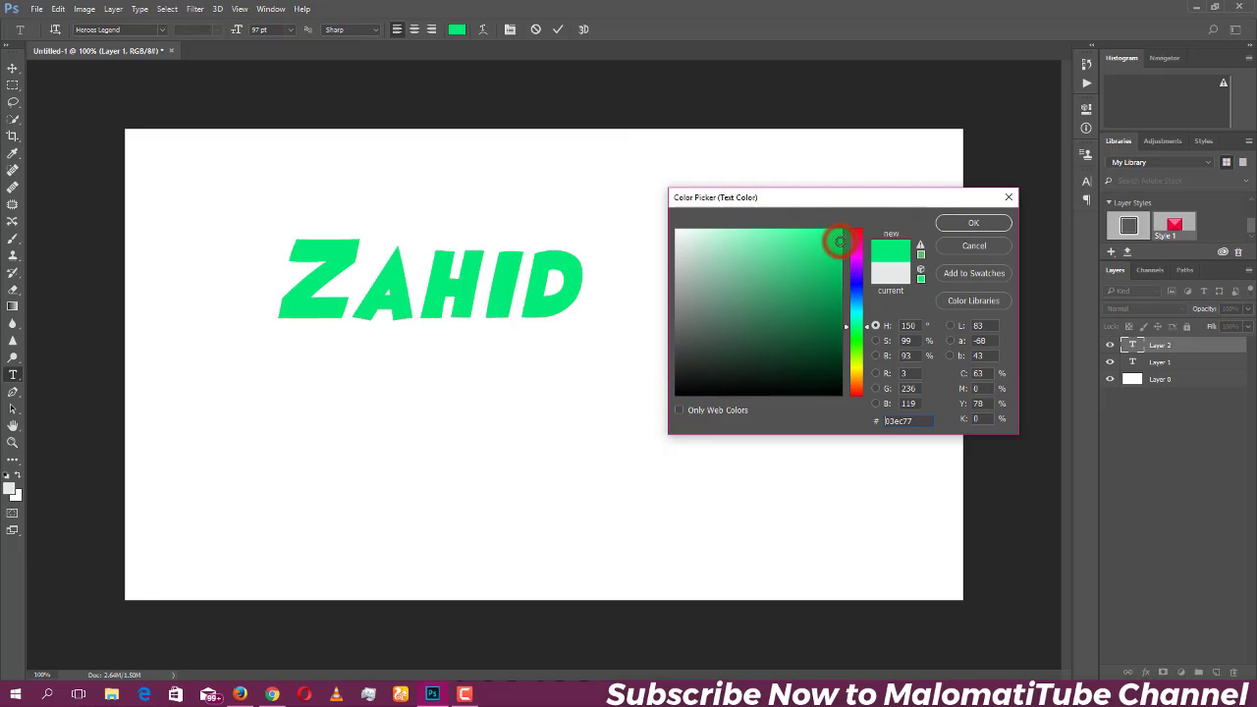
pyautogui.click(973, 223)
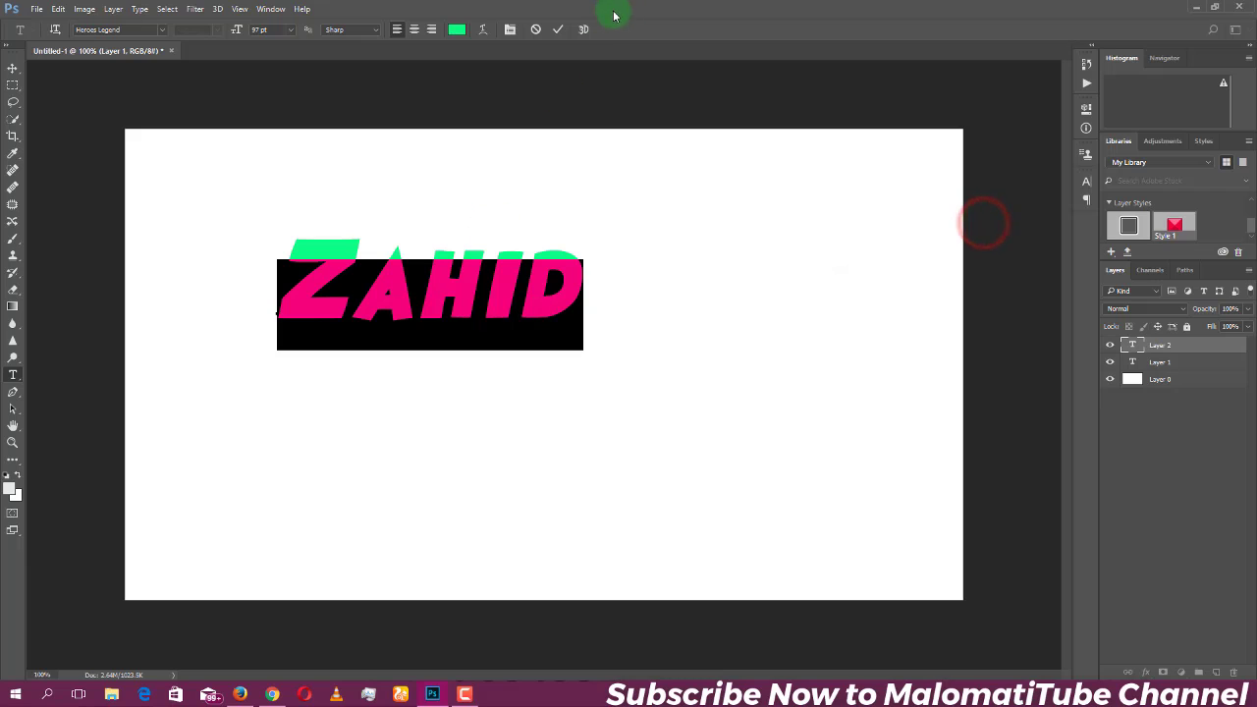
pyautogui.click(558, 31)
# Move the ZAHID text to the upper middle of the canvas
pyautogui.click(13, 67)
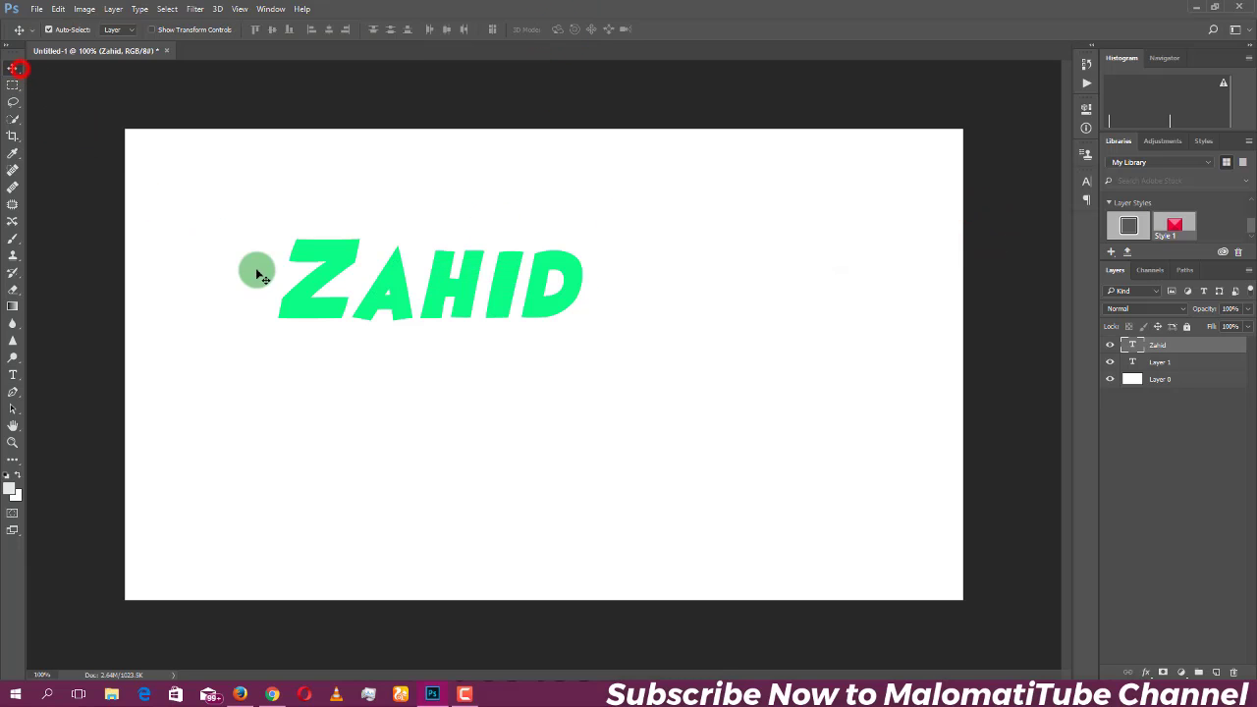
pyautogui.moveTo(358, 283); pyautogui.dragTo(464, 297)
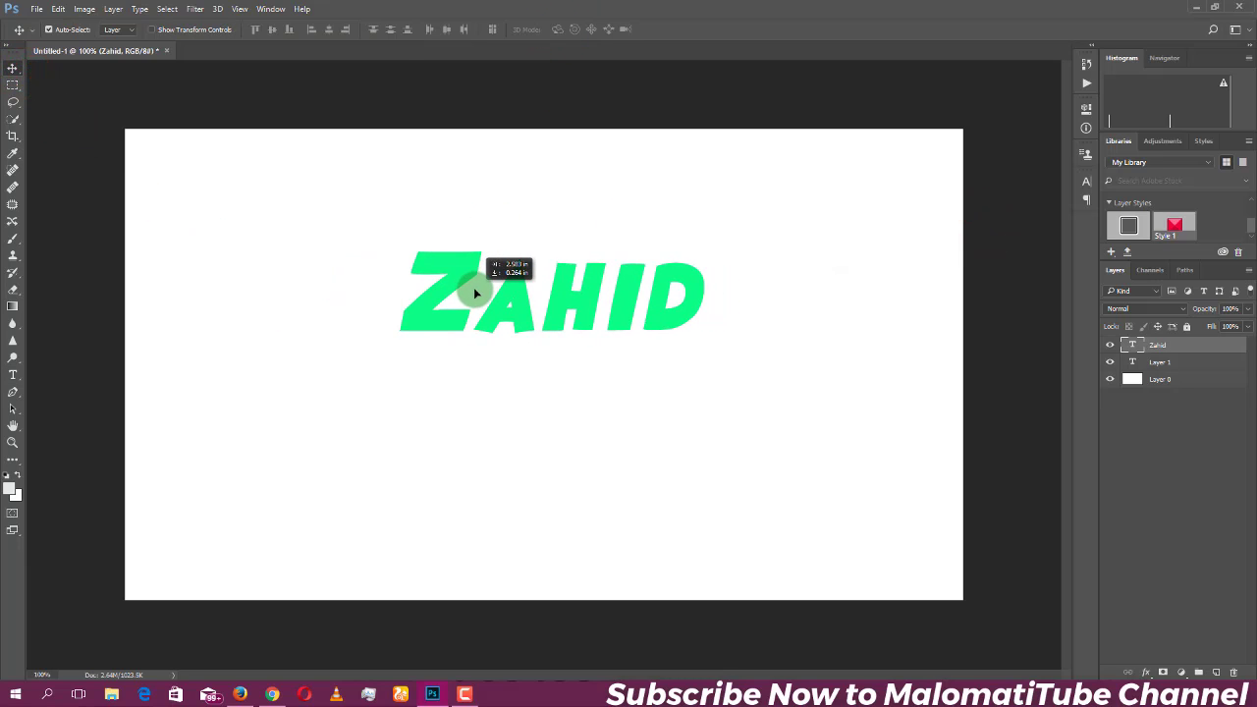
pyautogui.moveTo(463, 297); pyautogui.dragTo(469, 254)
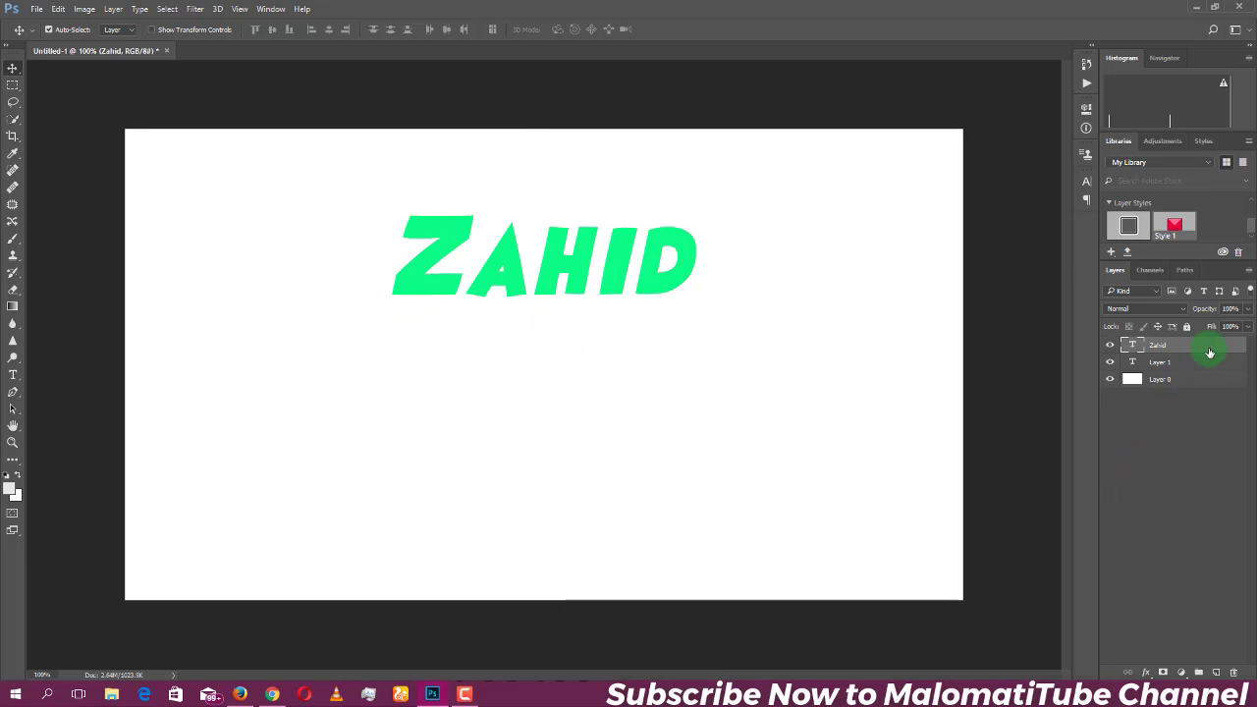
# Give the Zahid layer a black outside stroke and an about 4 px white inside stroke
pyautogui.doubleClick(1223, 342)
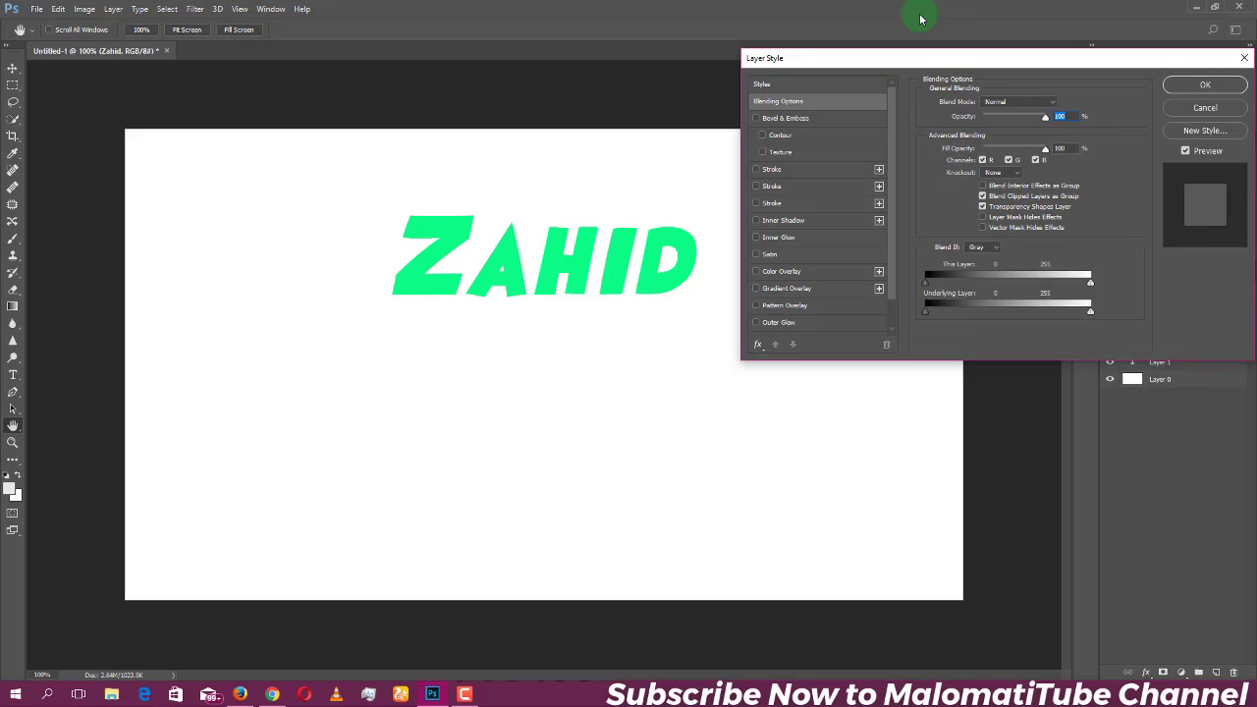
pyautogui.click(756, 169)
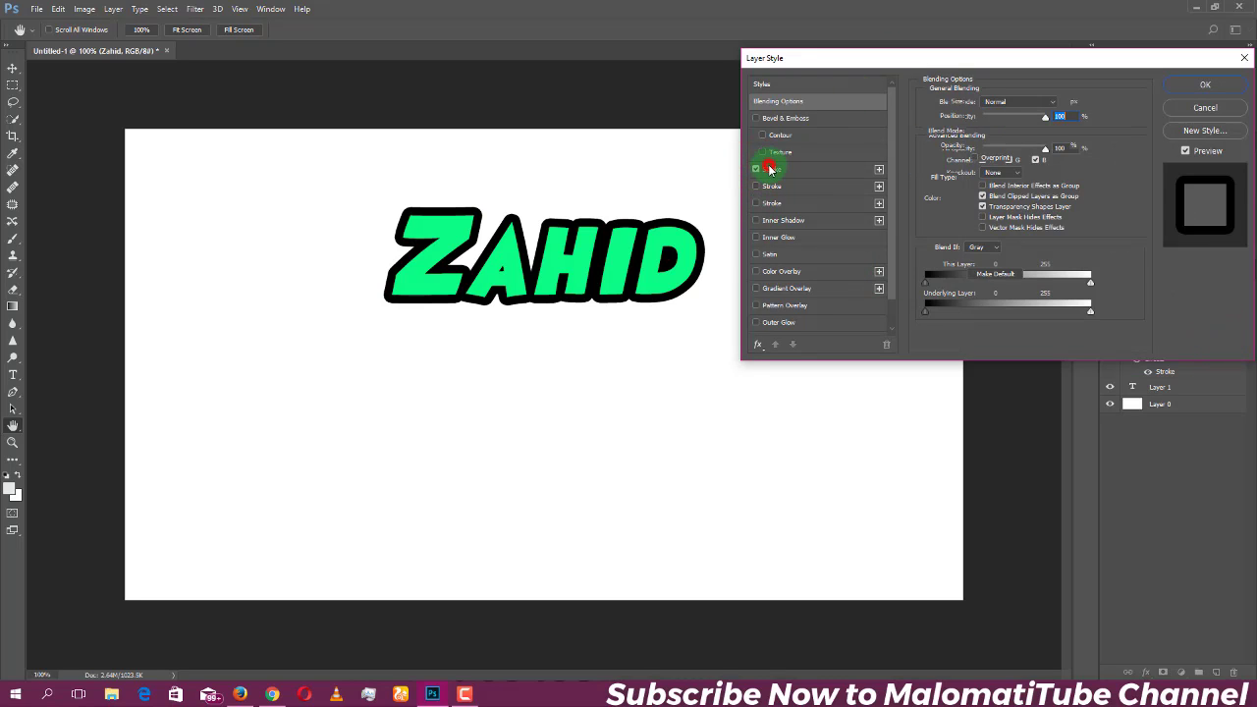
pyautogui.click(771, 169)
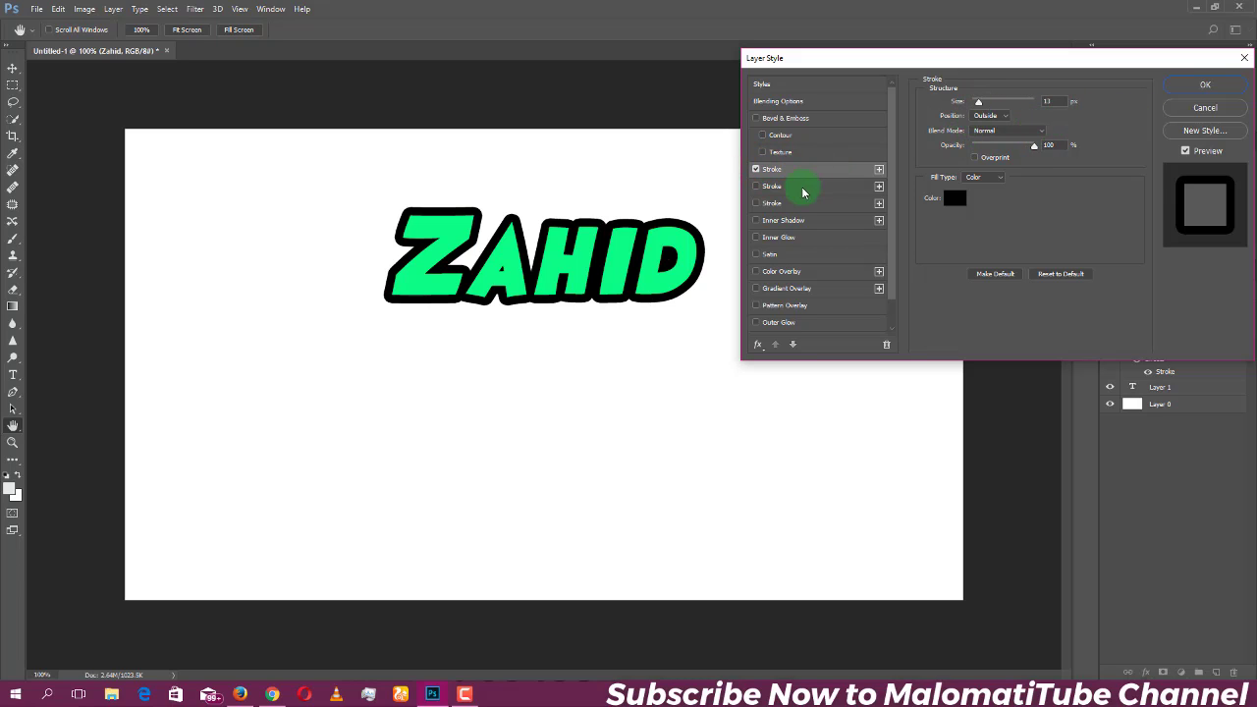
pyautogui.click(757, 186)
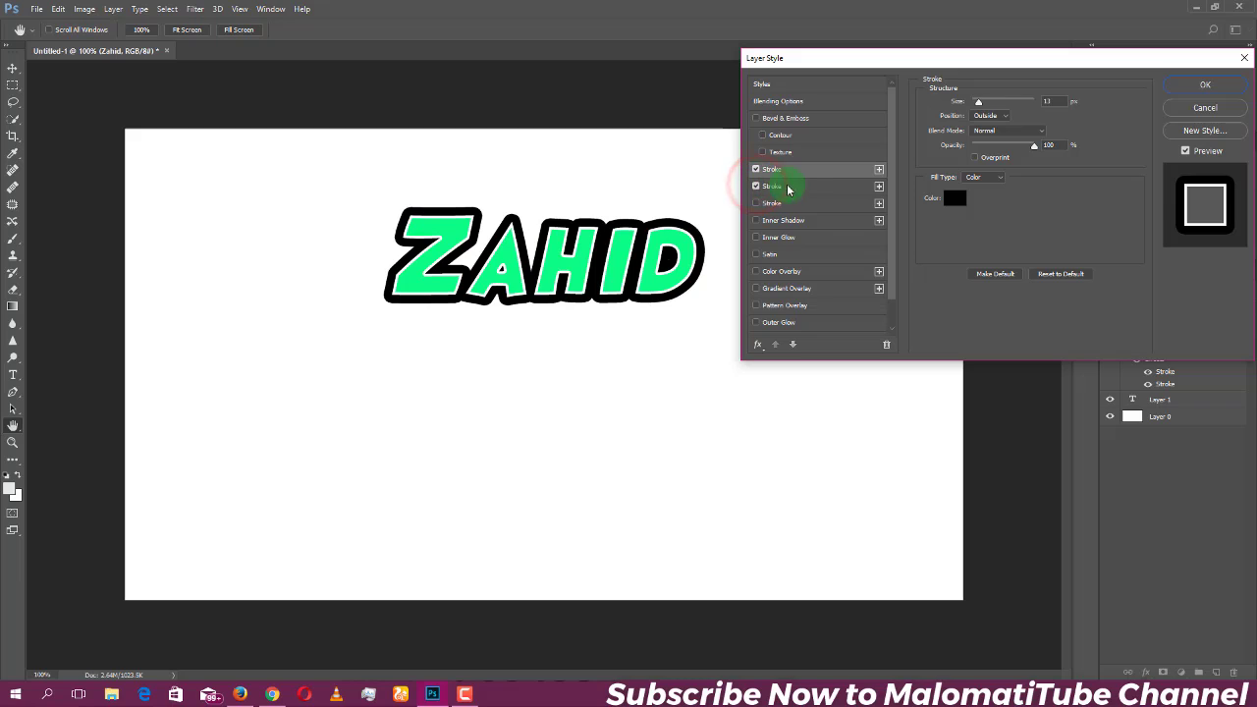
pyautogui.click(776, 187)
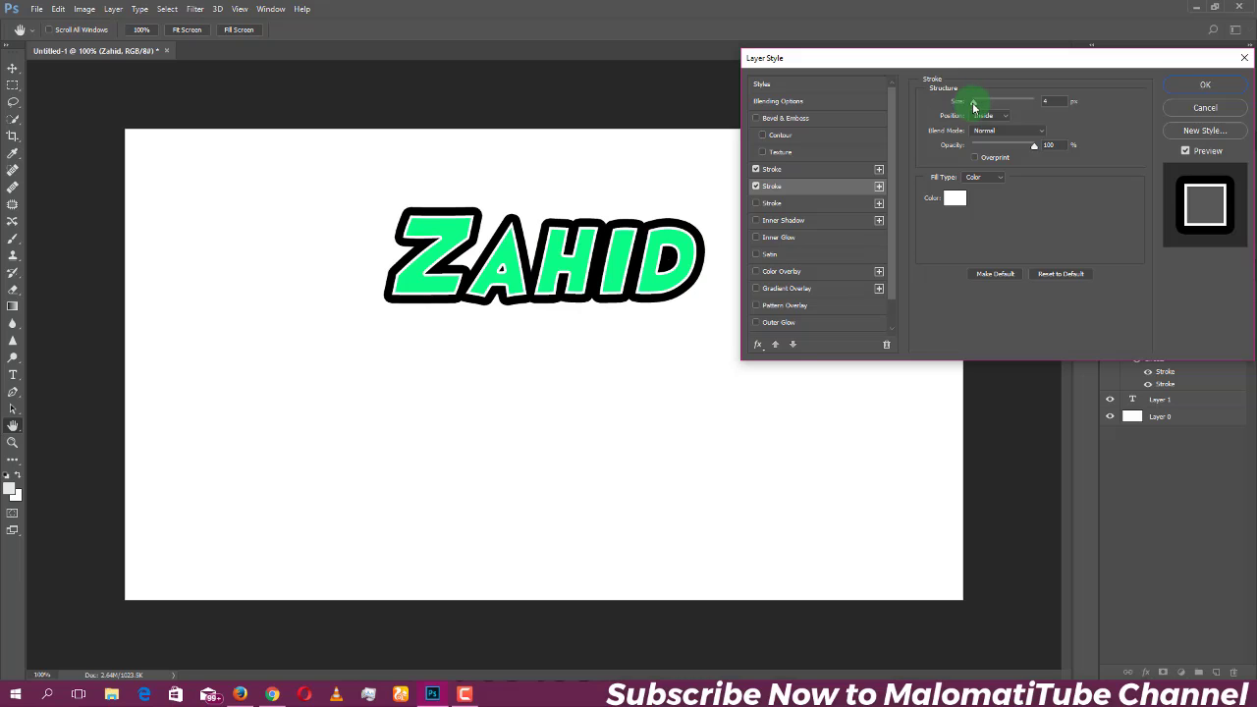
pyautogui.moveTo(976, 106); pyautogui.dragTo(975, 106)
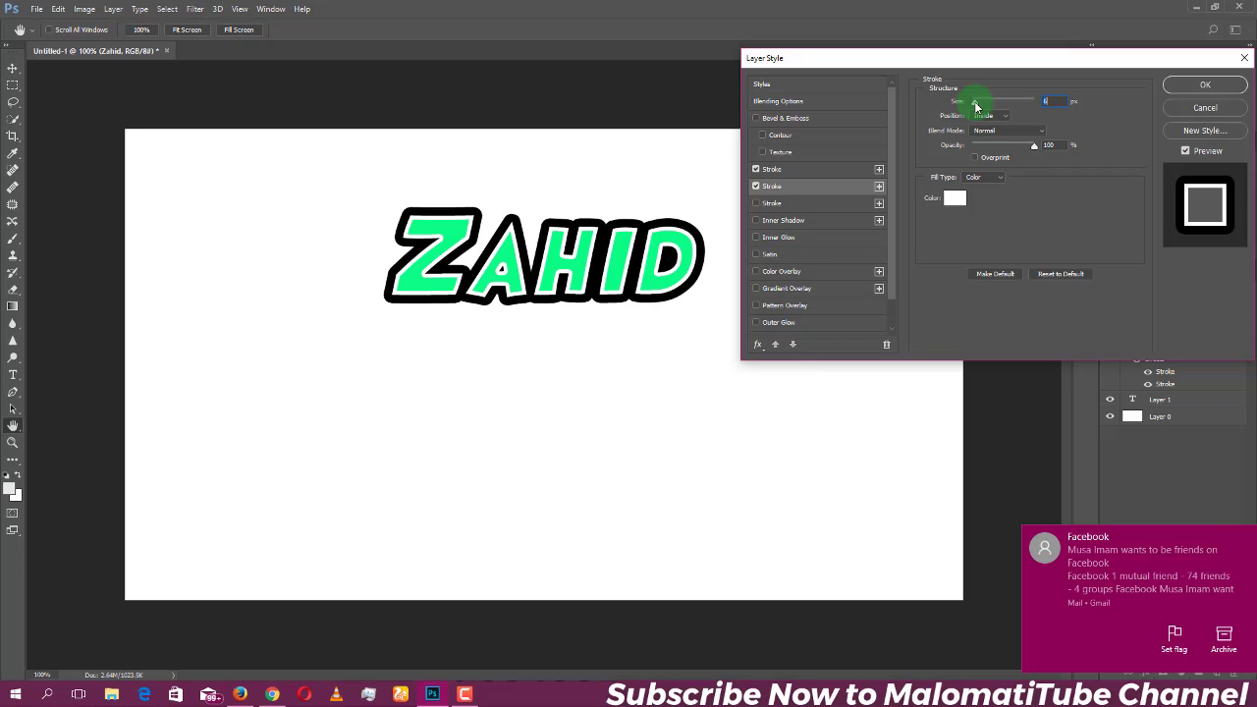
pyautogui.moveTo(976, 105); pyautogui.dragTo(974, 108)
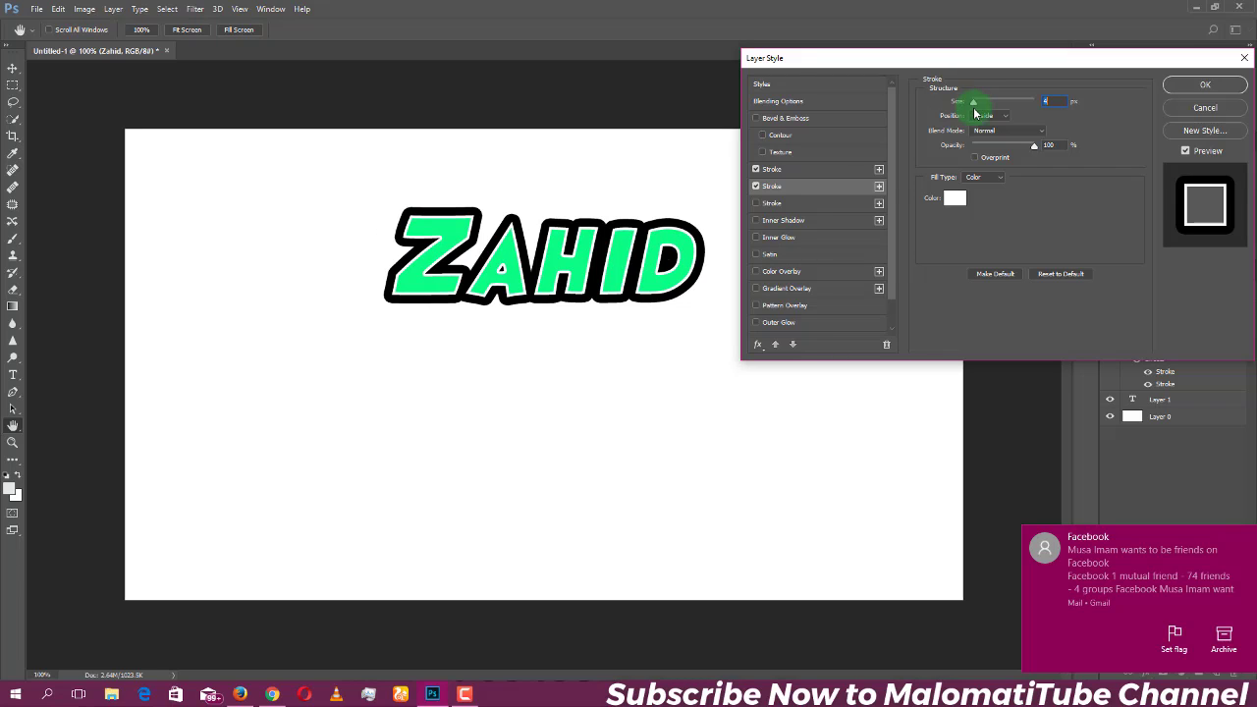
pyautogui.click(762, 204)
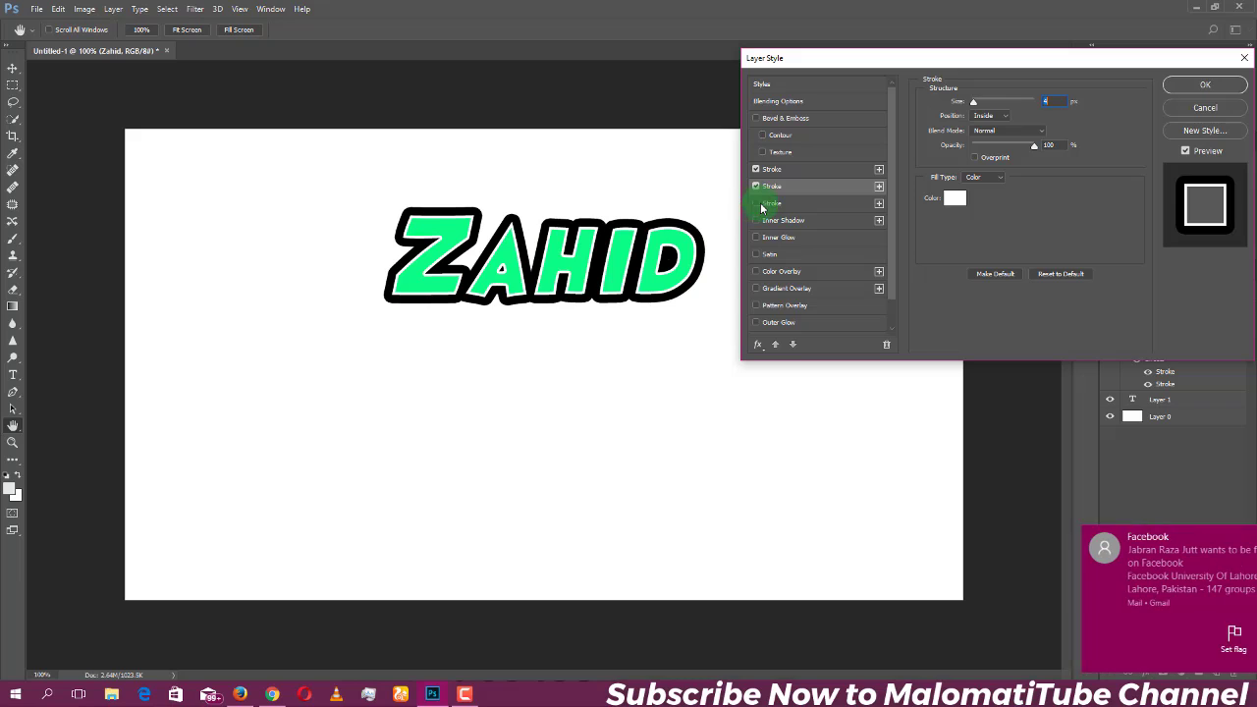
# Add a third stroke positioned Outside and coloured green
pyautogui.click(762, 204)
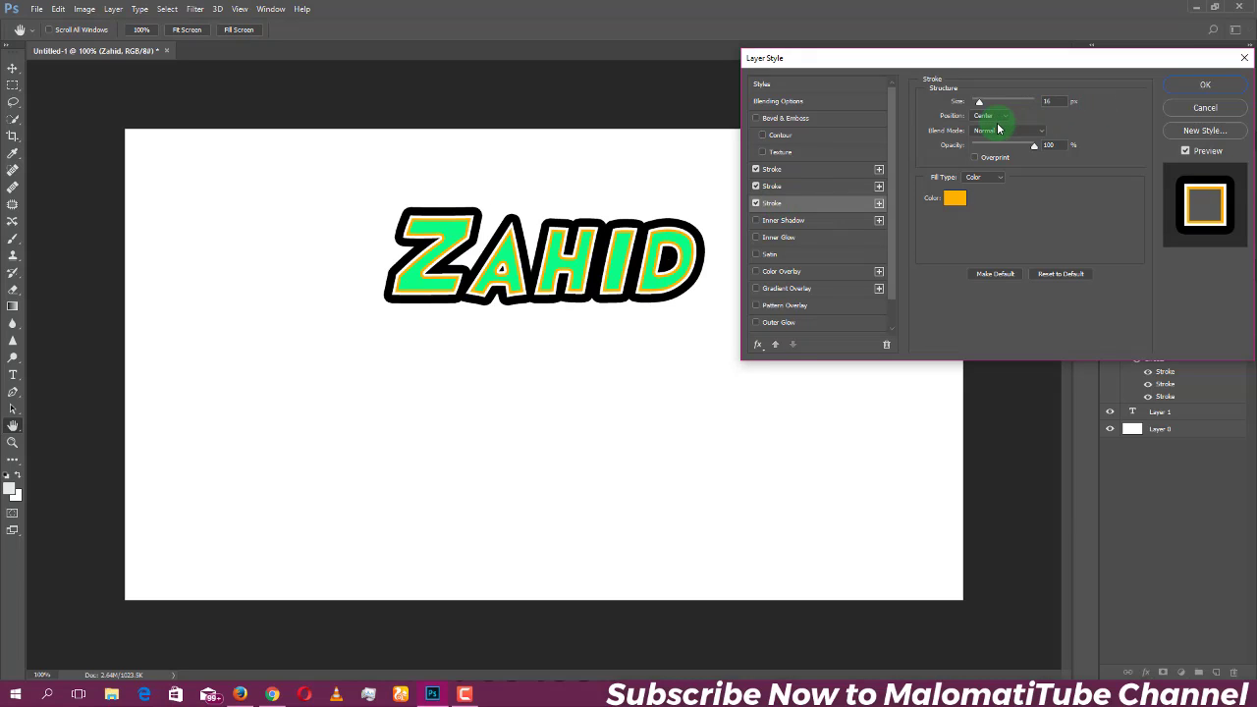
pyautogui.click(990, 116)
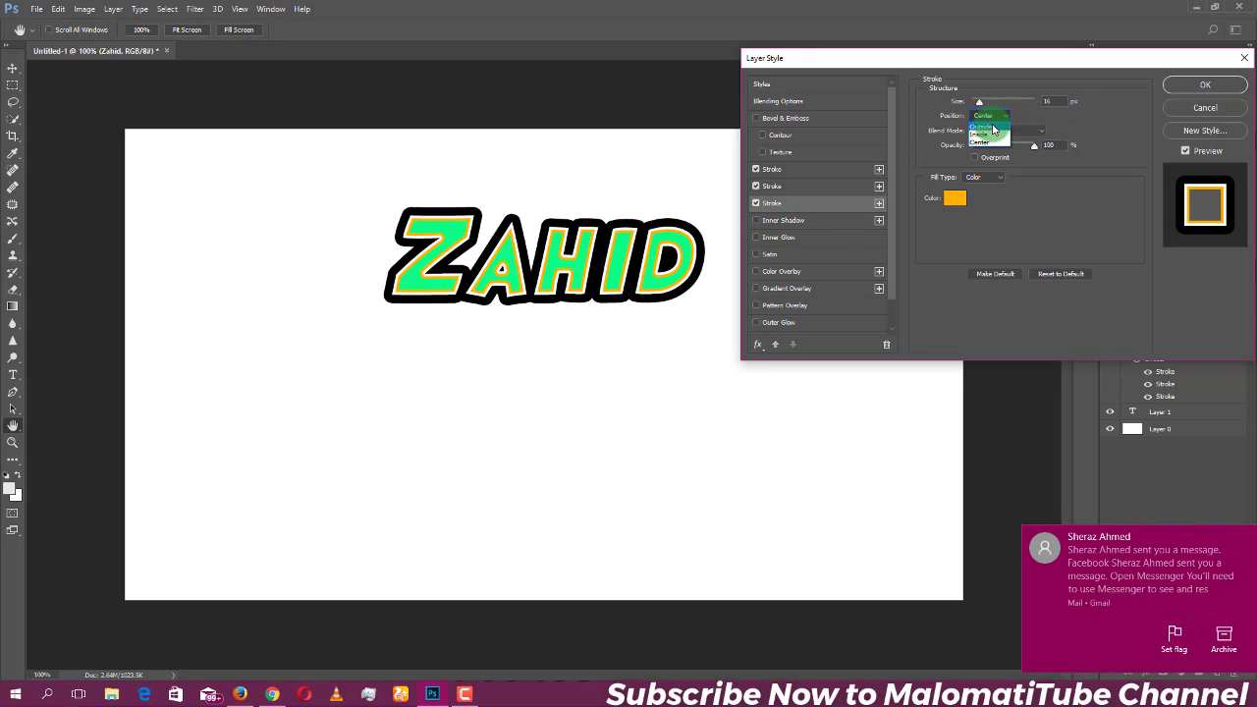
pyautogui.click(993, 129)
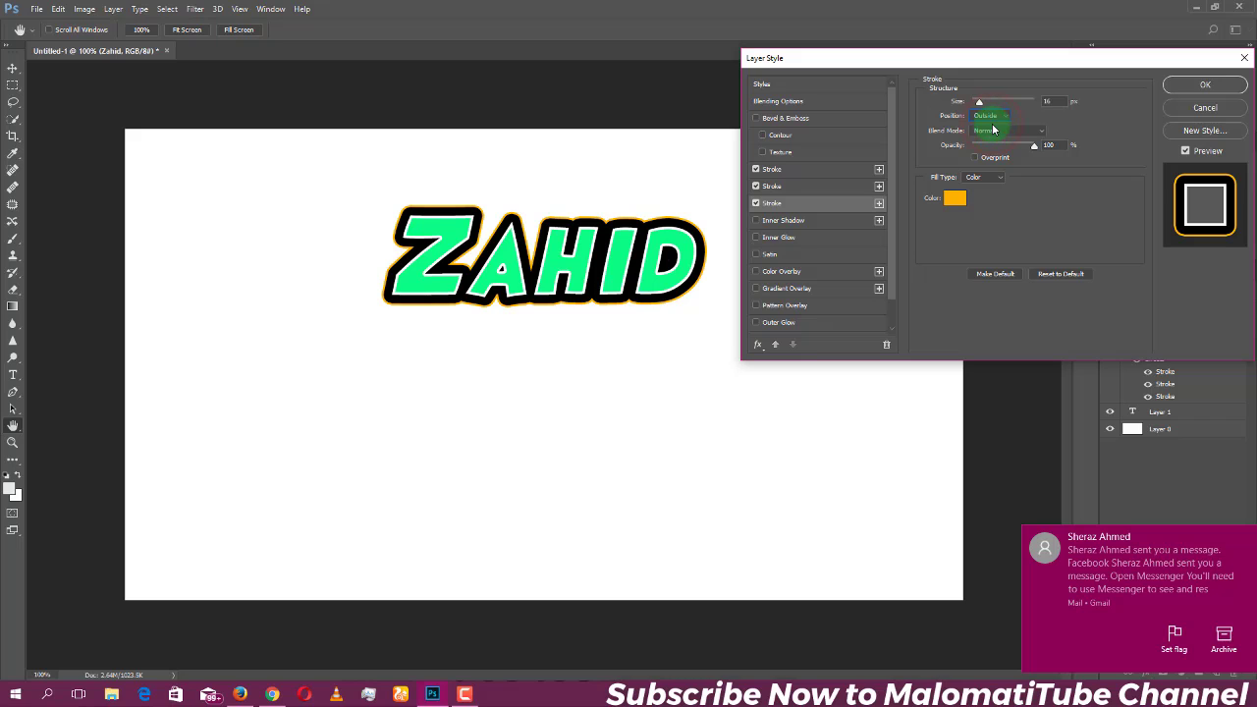
pyautogui.click(953, 199)
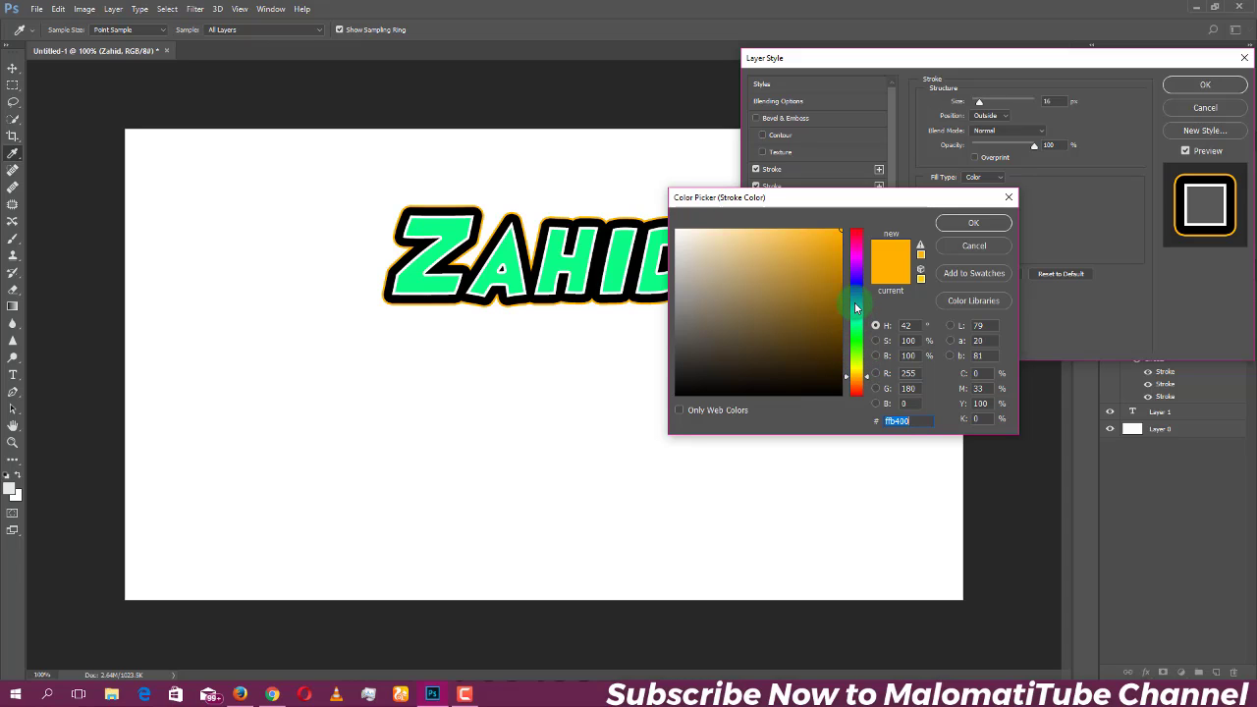
pyautogui.click(859, 286)
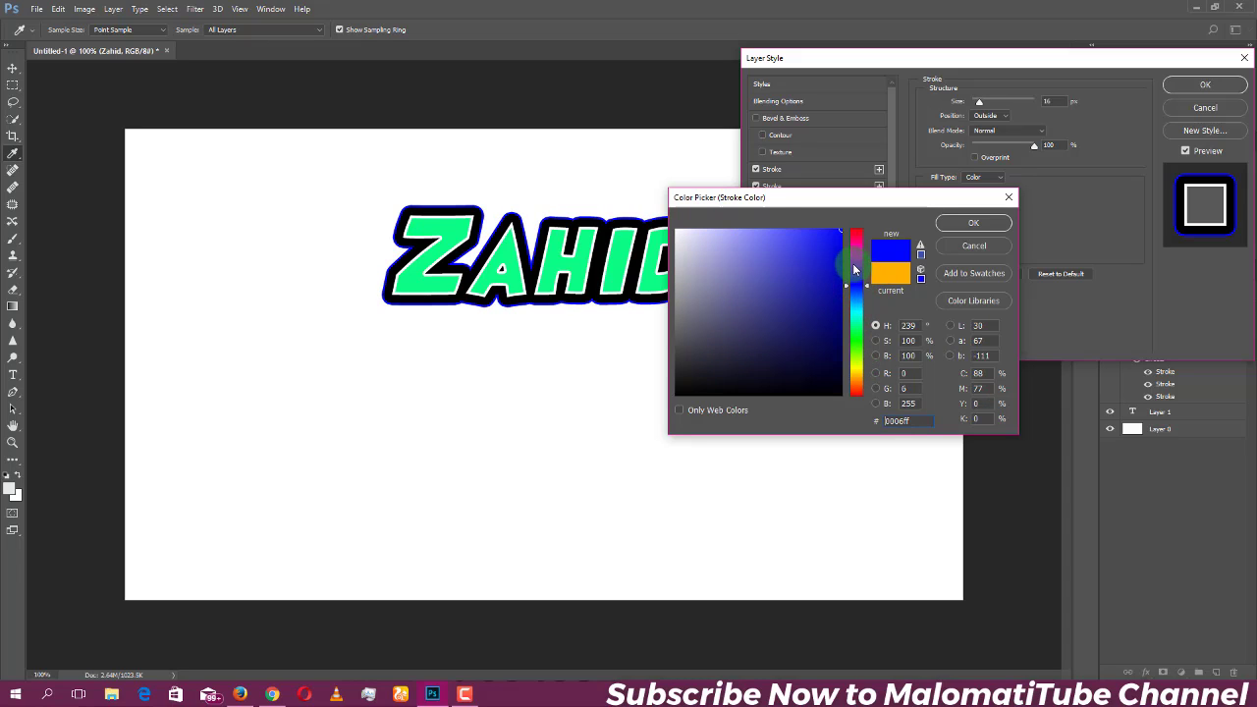
pyautogui.moveTo(853, 263); pyautogui.dragTo(855, 235)
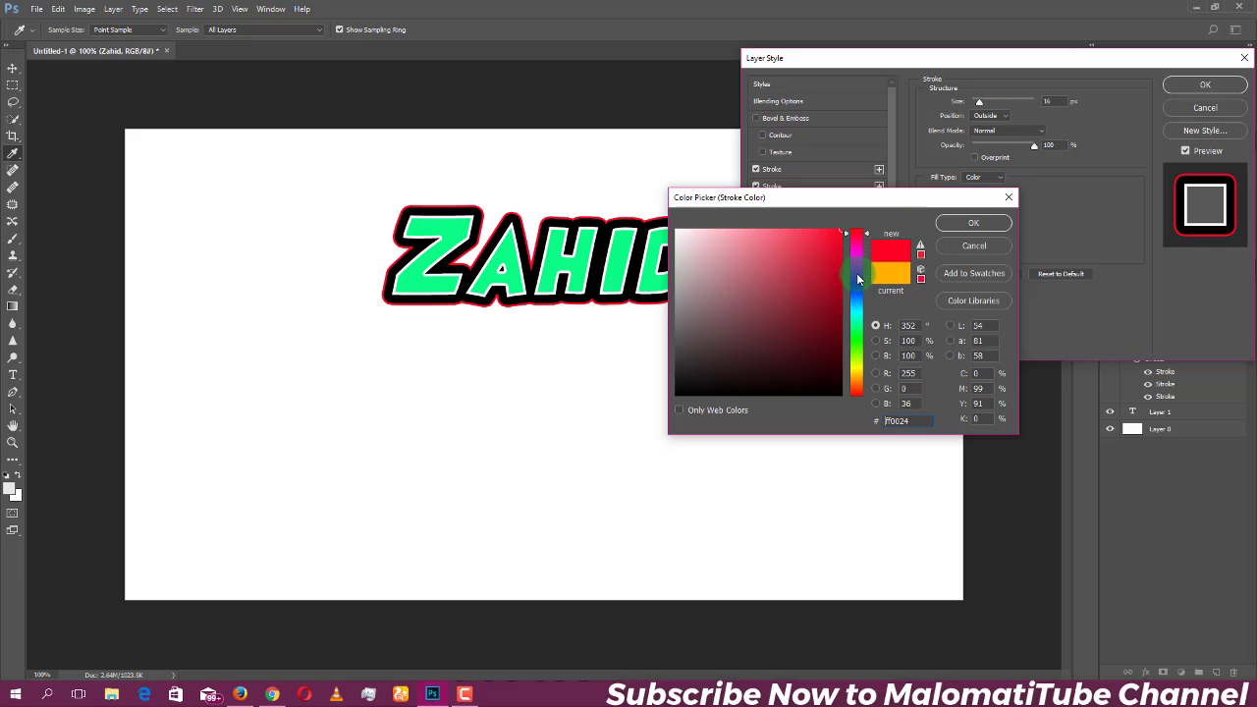
pyautogui.click(858, 274)
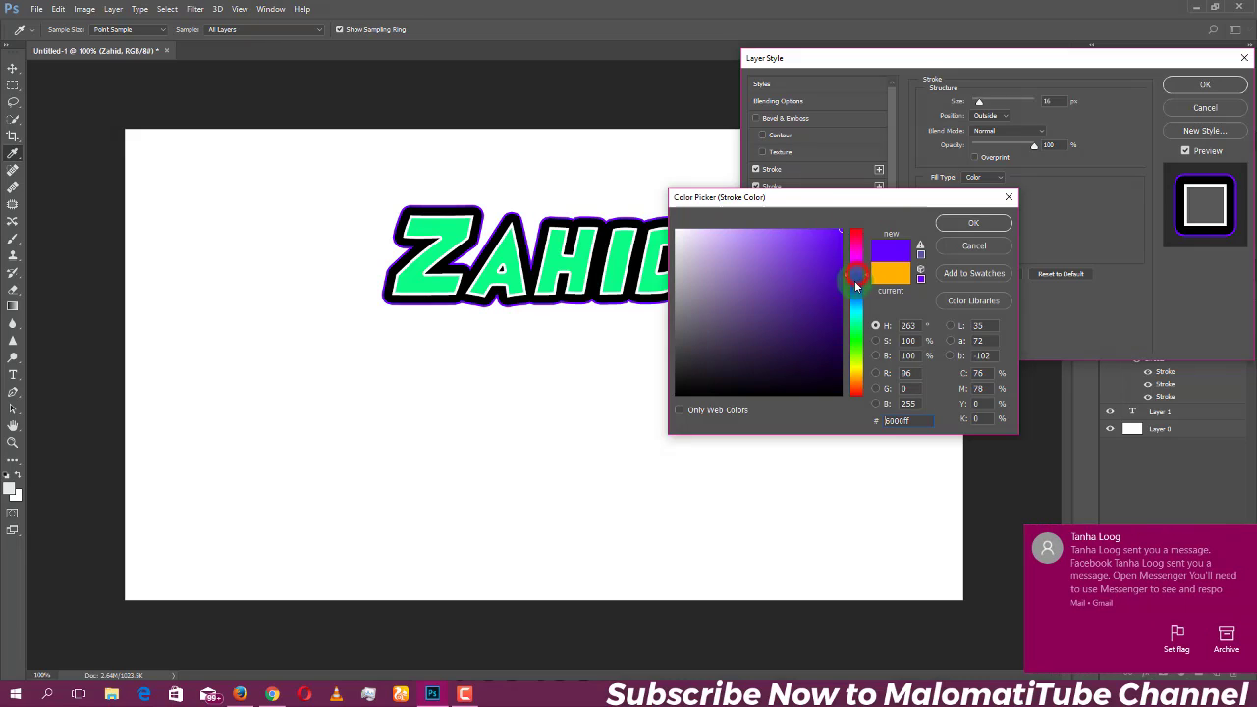
pyautogui.click(860, 336)
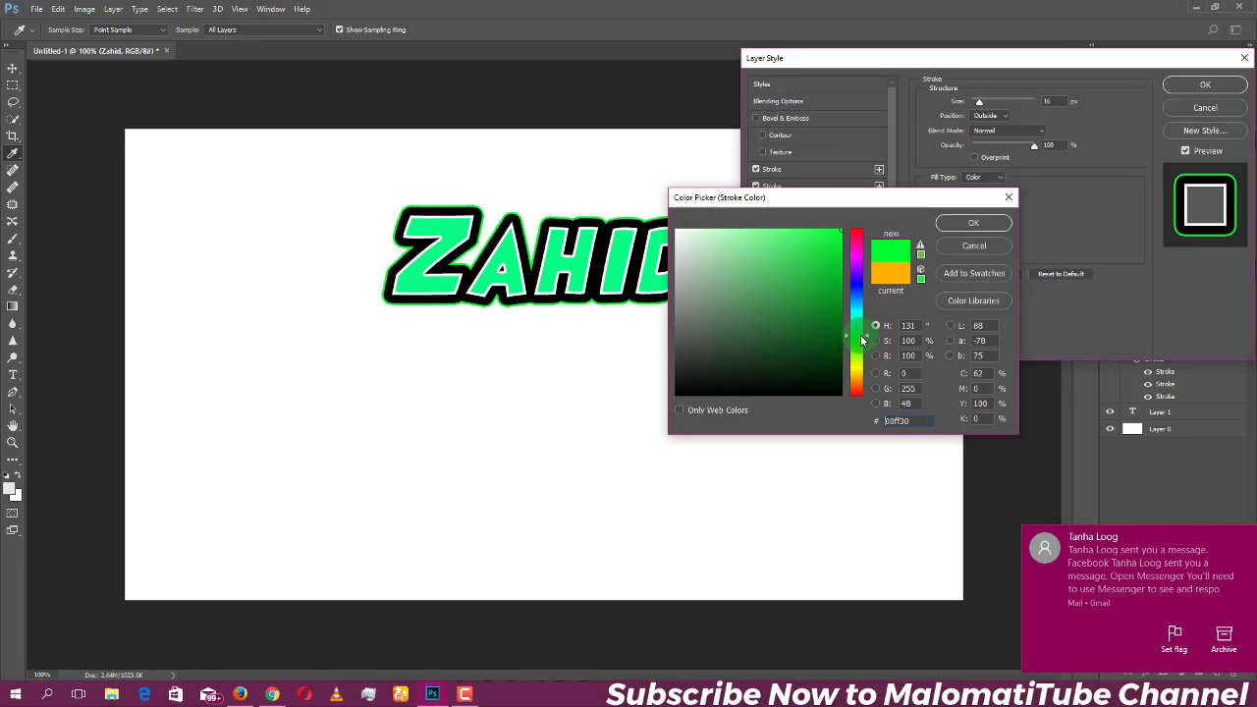
pyautogui.click(973, 221)
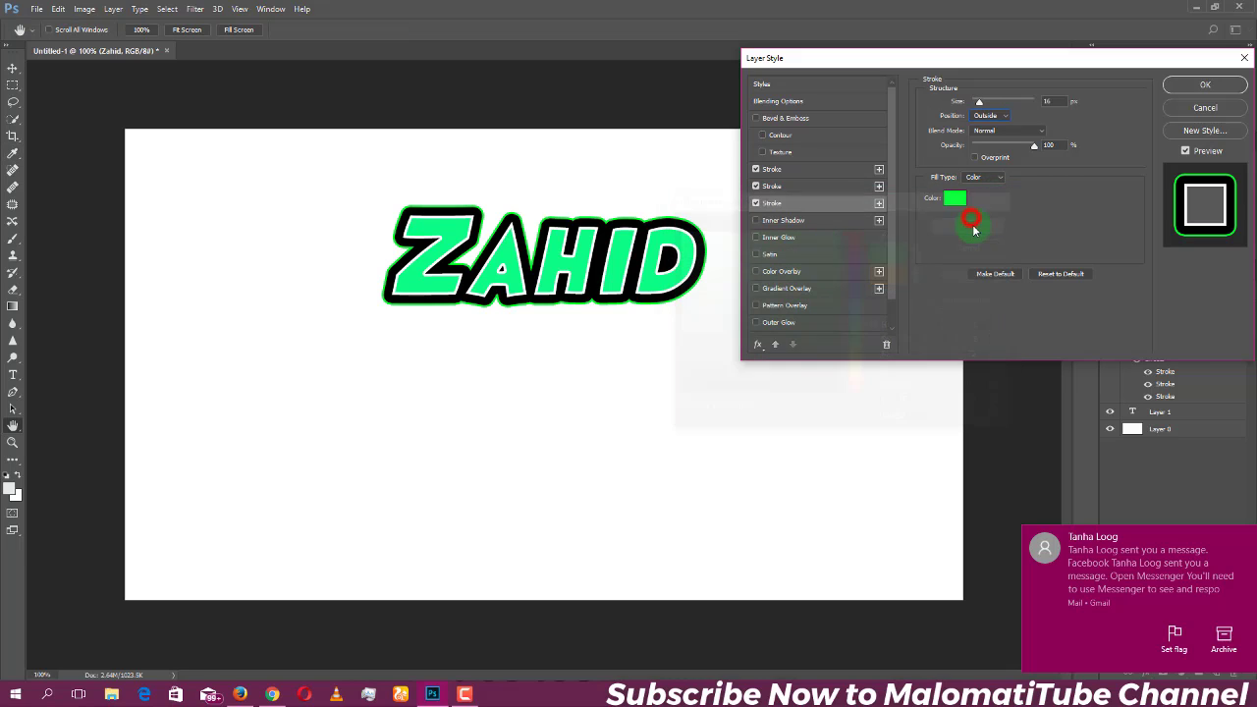
# Add a fourth stroke set to Inside, orange, 7 px
pyautogui.click(879, 204)
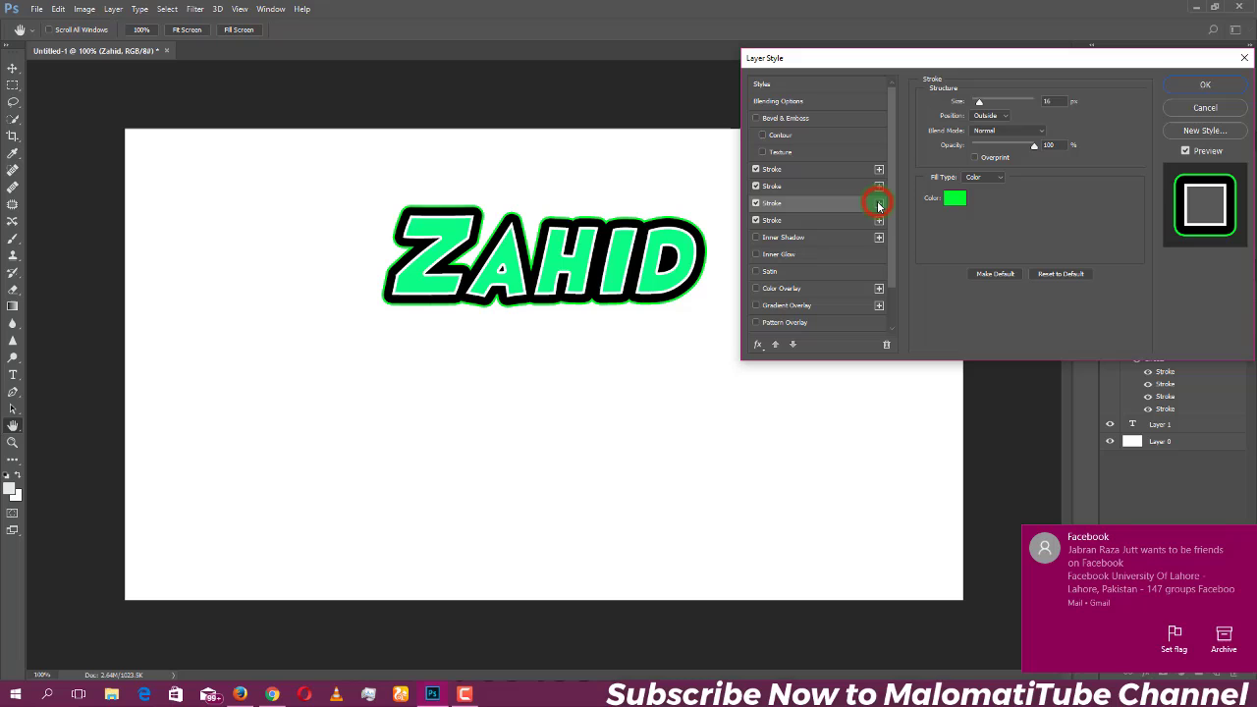
pyautogui.click(775, 220)
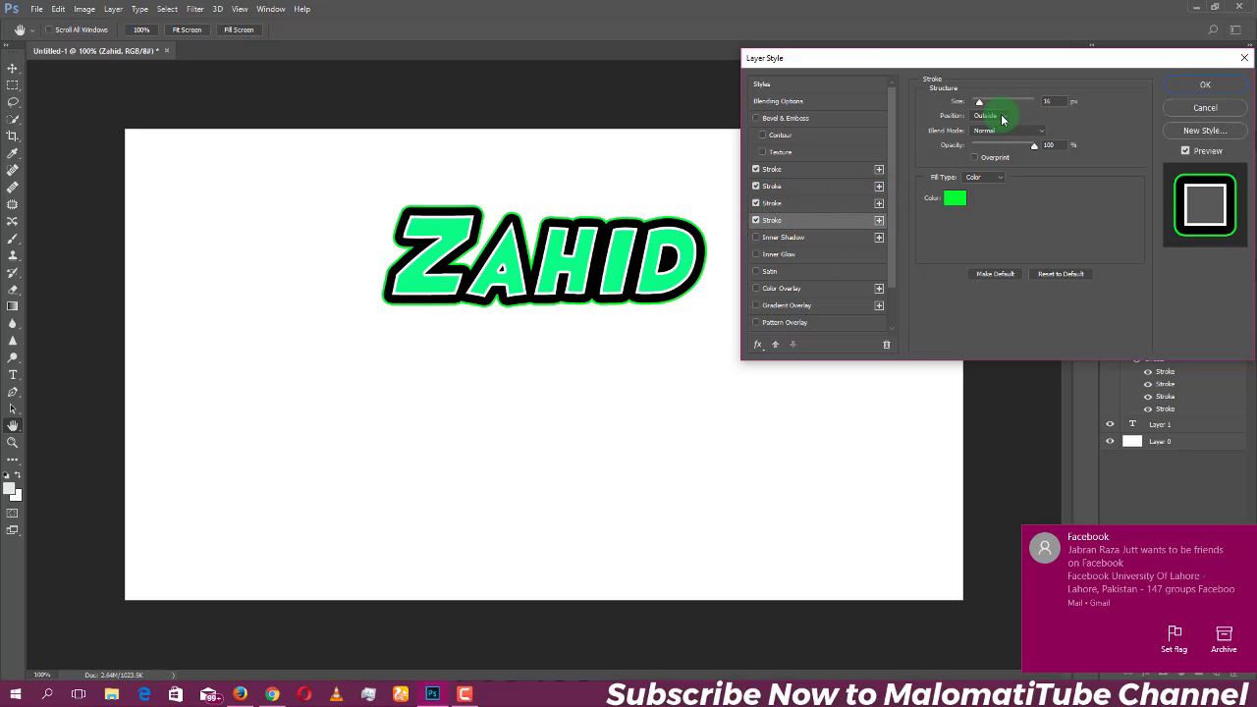
pyautogui.click(997, 115)
pyautogui.click(993, 136)
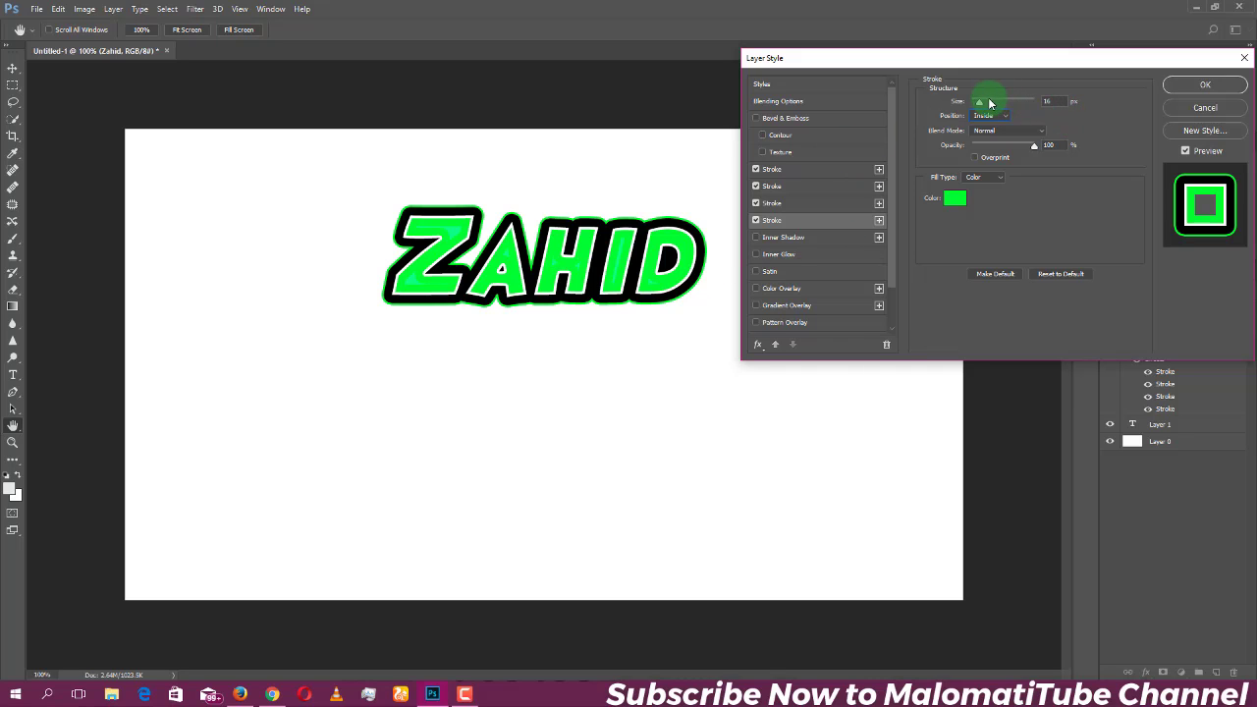
pyautogui.click(958, 200)
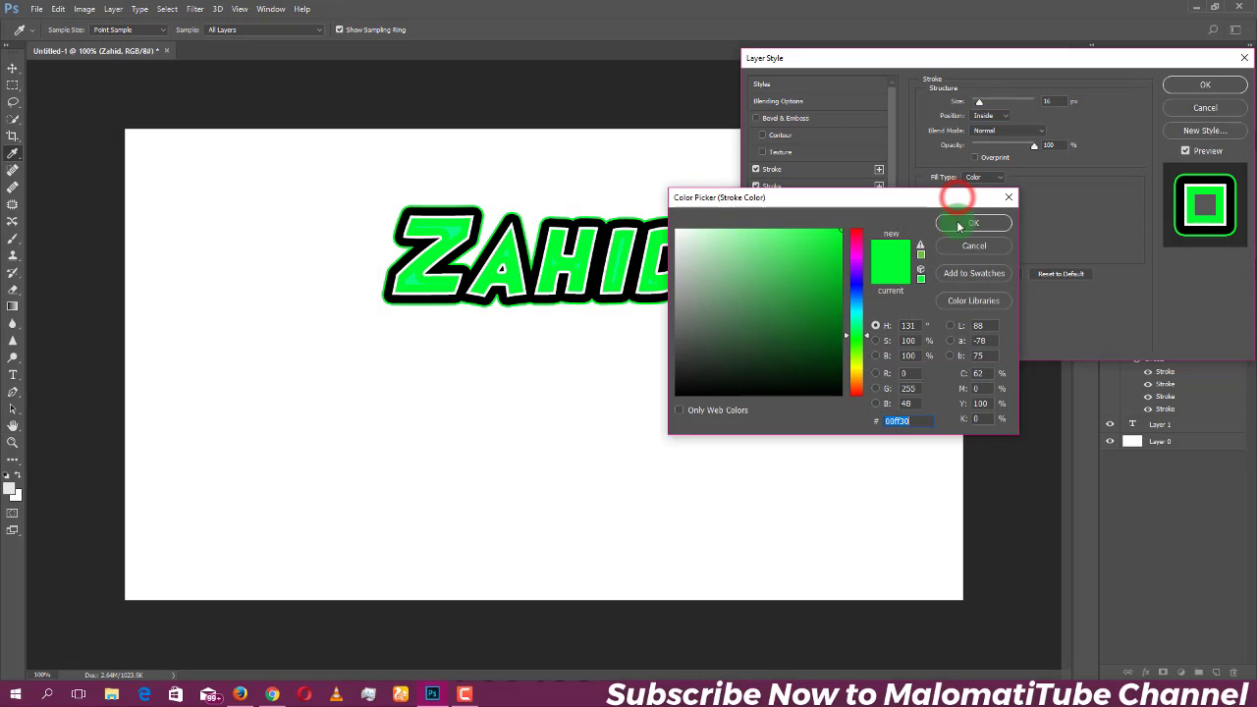
pyautogui.click(857, 316)
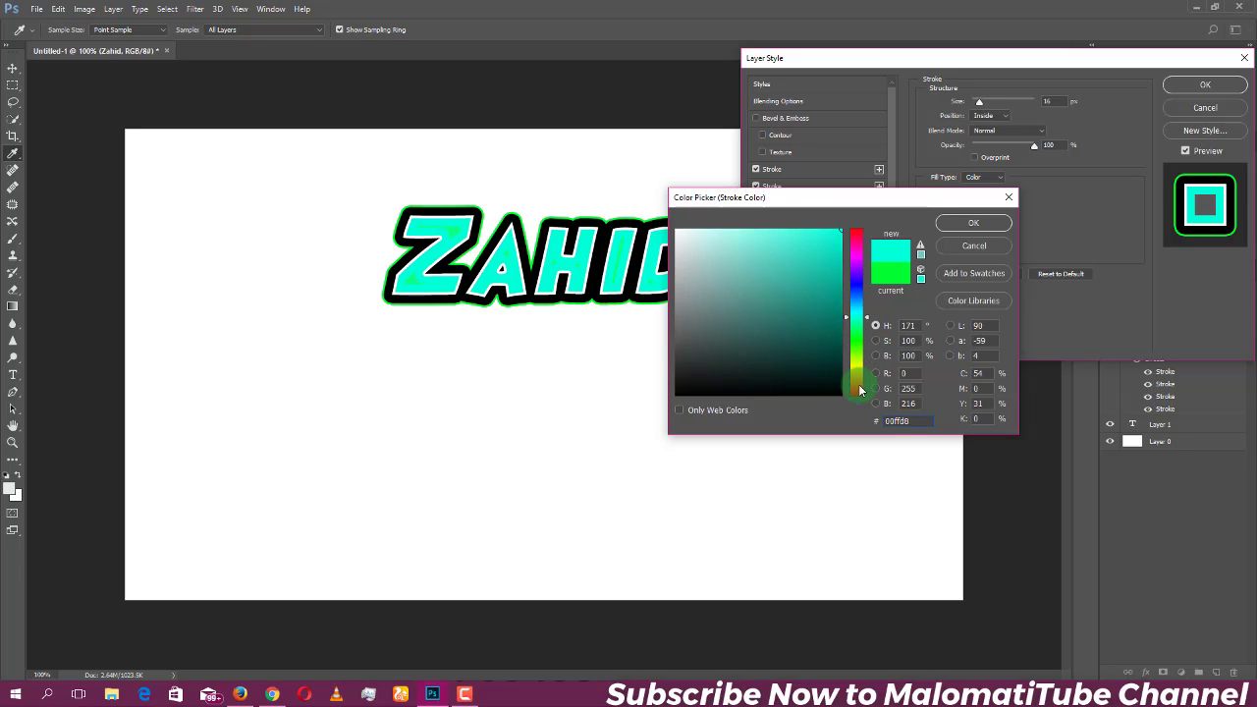
pyautogui.click(858, 389)
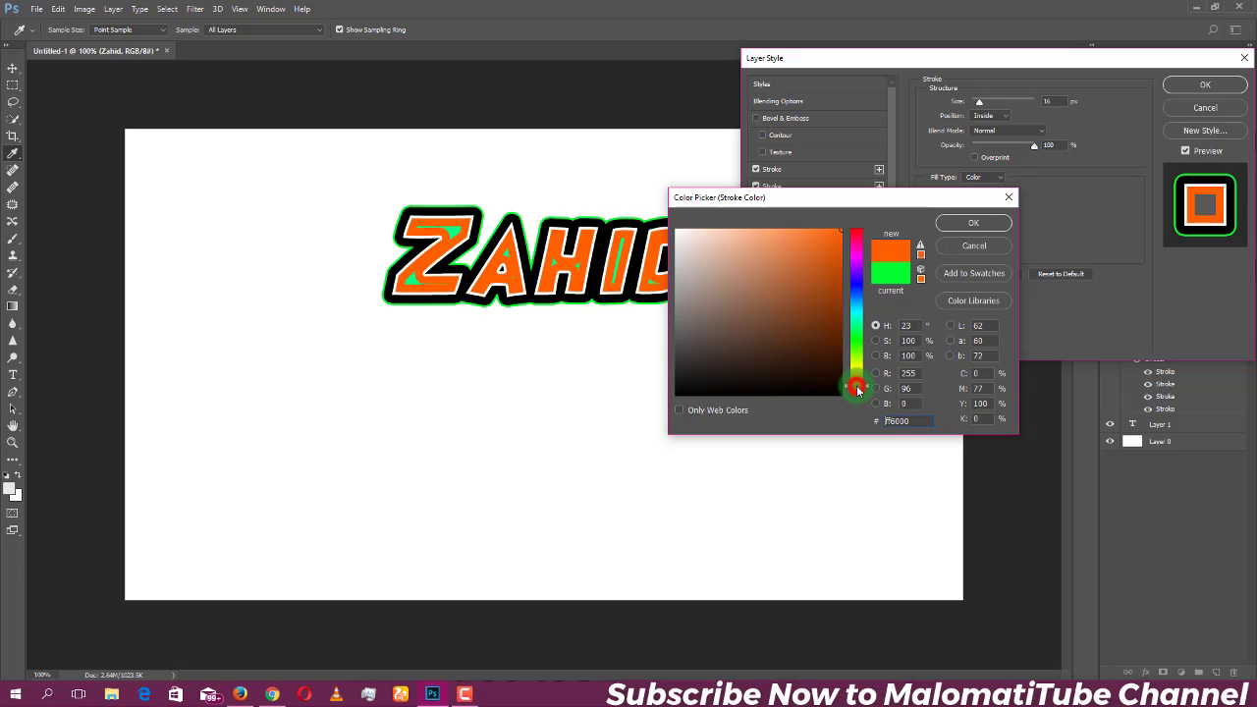
pyautogui.click(974, 223)
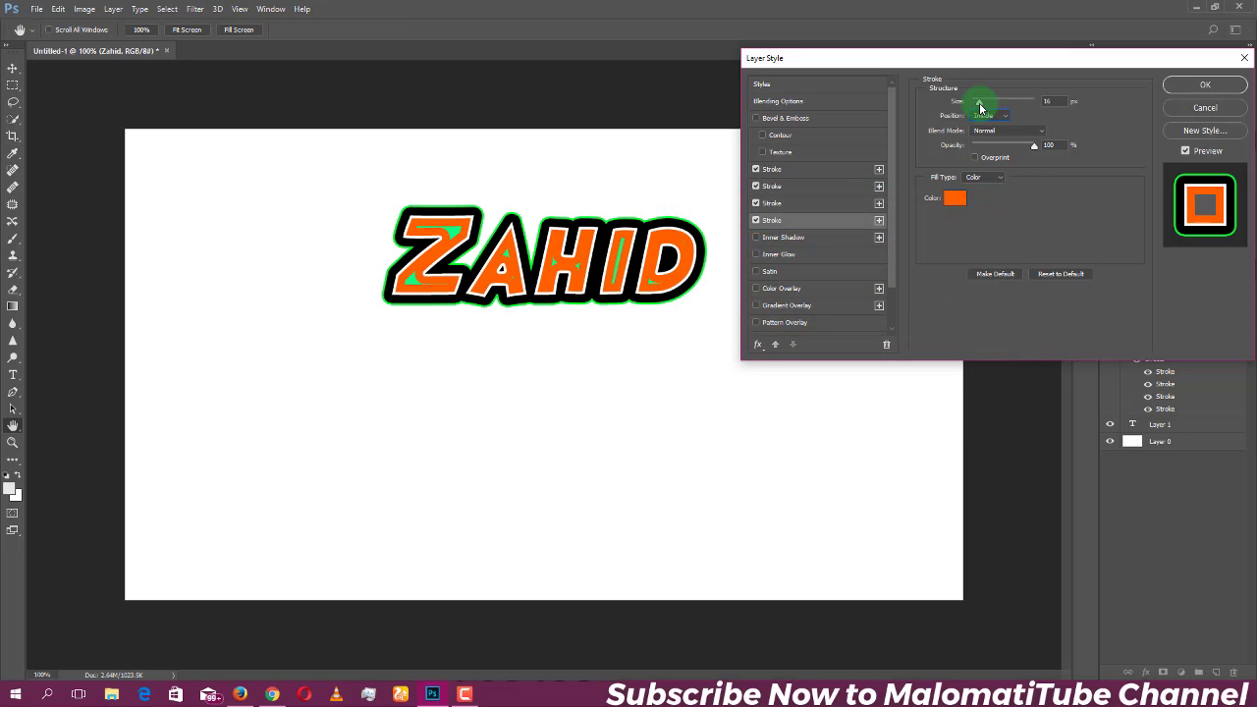
pyautogui.moveTo(980, 105); pyautogui.dragTo(978, 110)
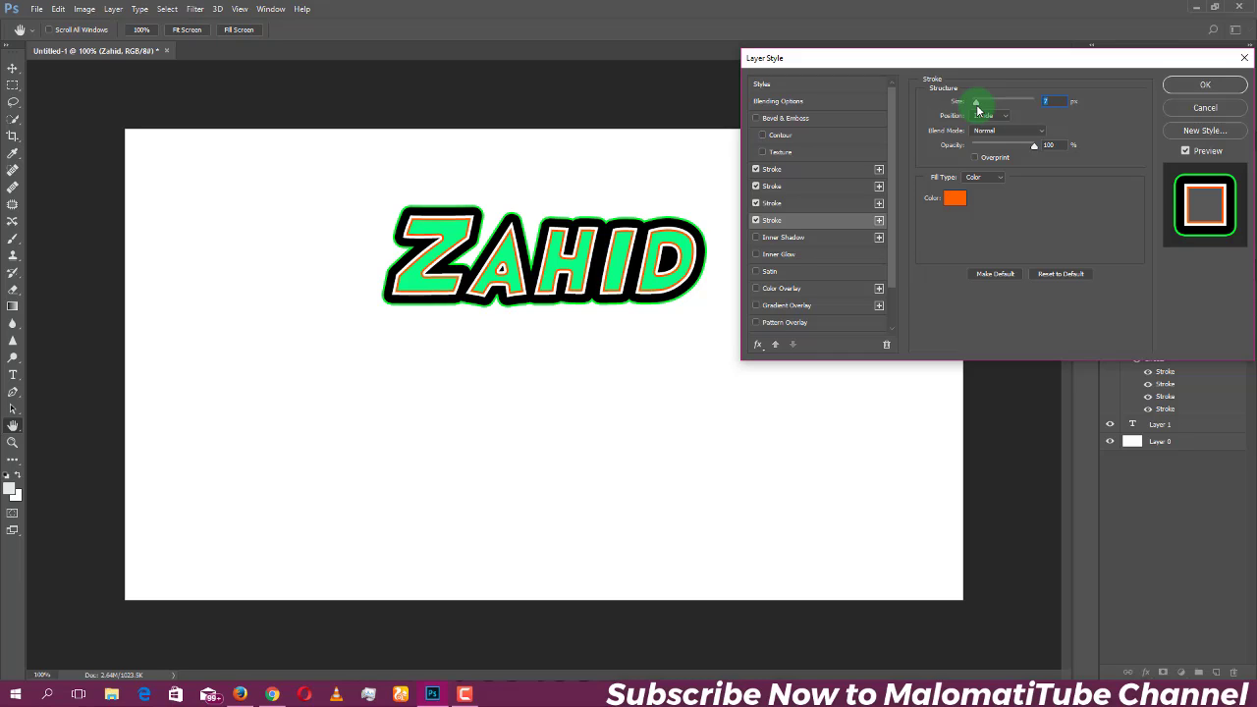
pyautogui.click(1212, 86)
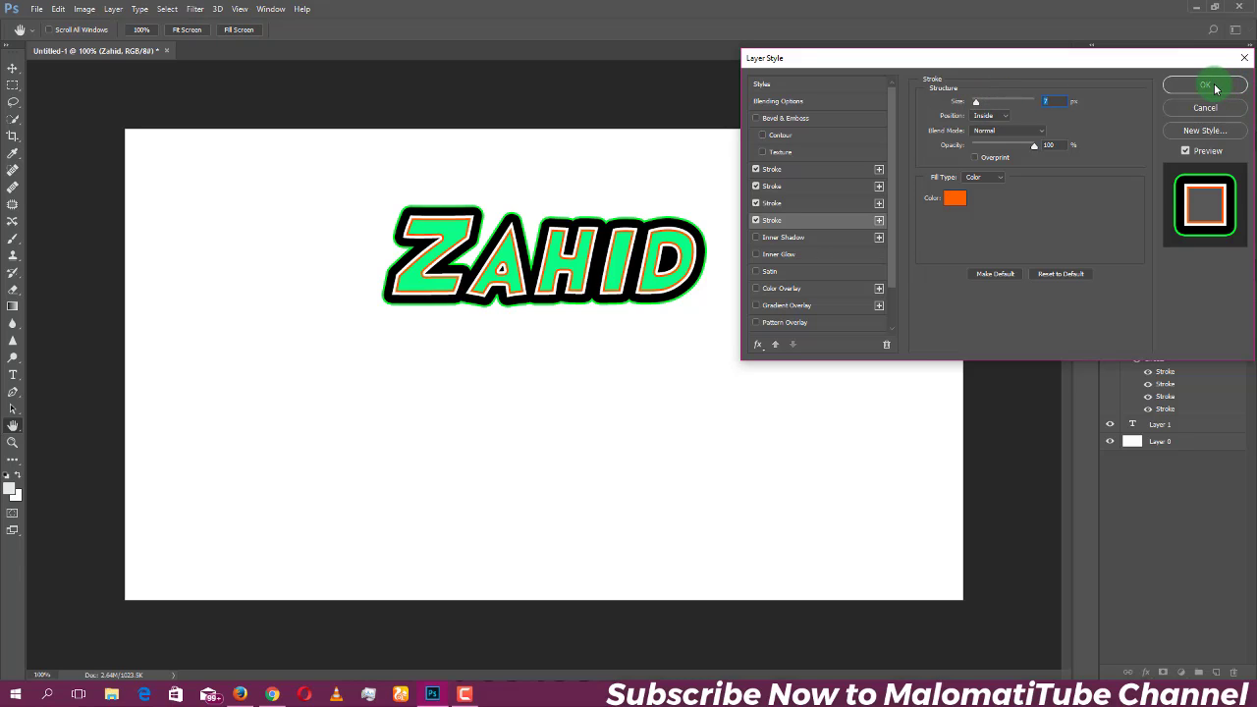
# Add a black drop shadow at 100 opacity, 87 px distance, 34% spread, 7 px size
pyautogui.scroll(-1, 822, 253)
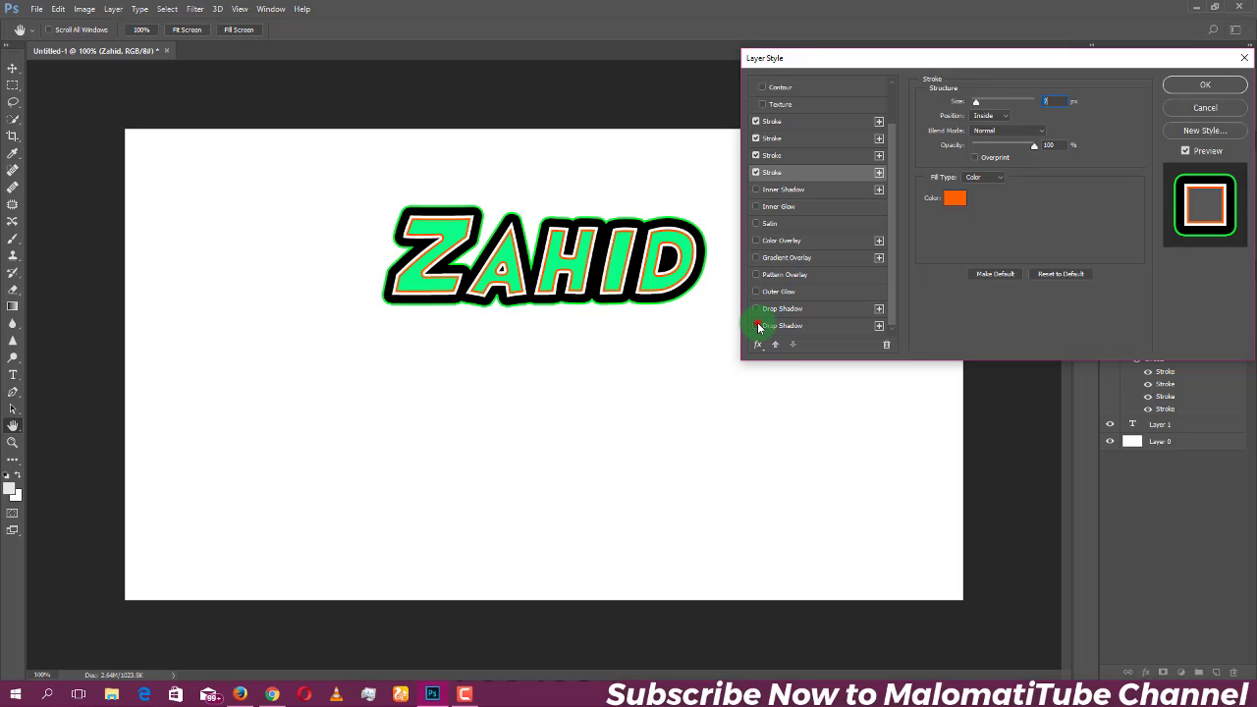
pyautogui.click(758, 326)
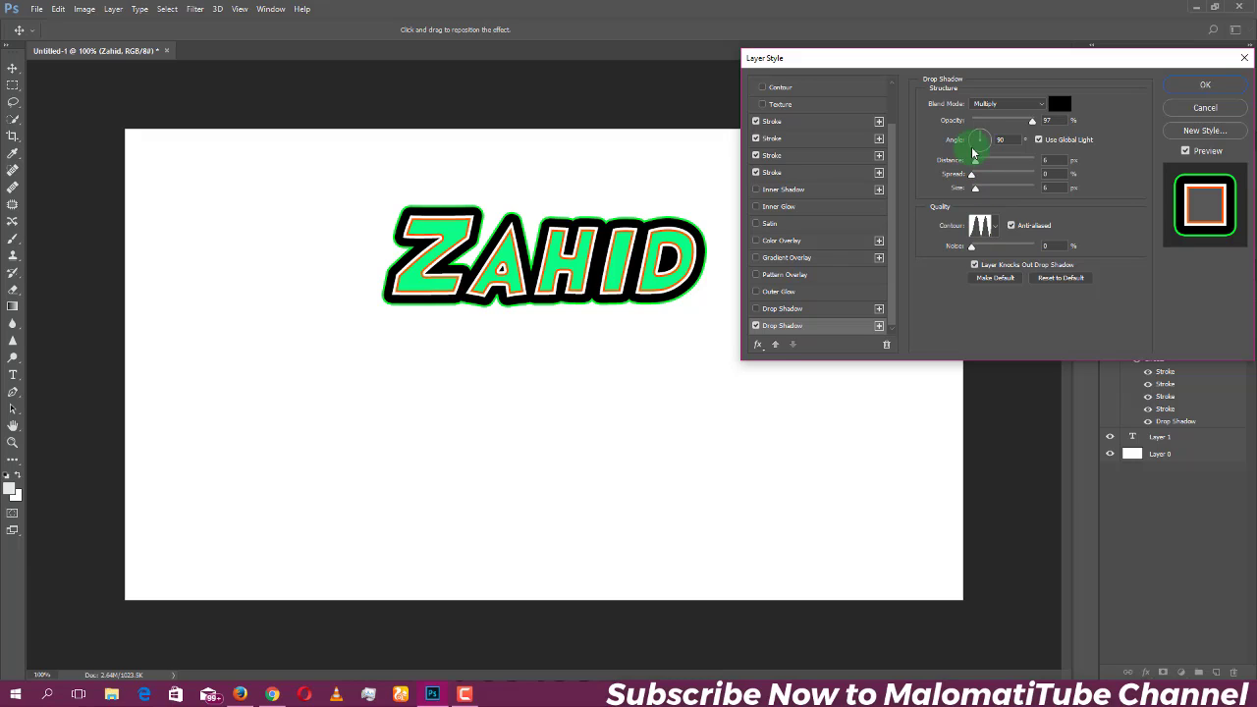
pyautogui.moveTo(1033, 121); pyautogui.dragTo(1042, 125)
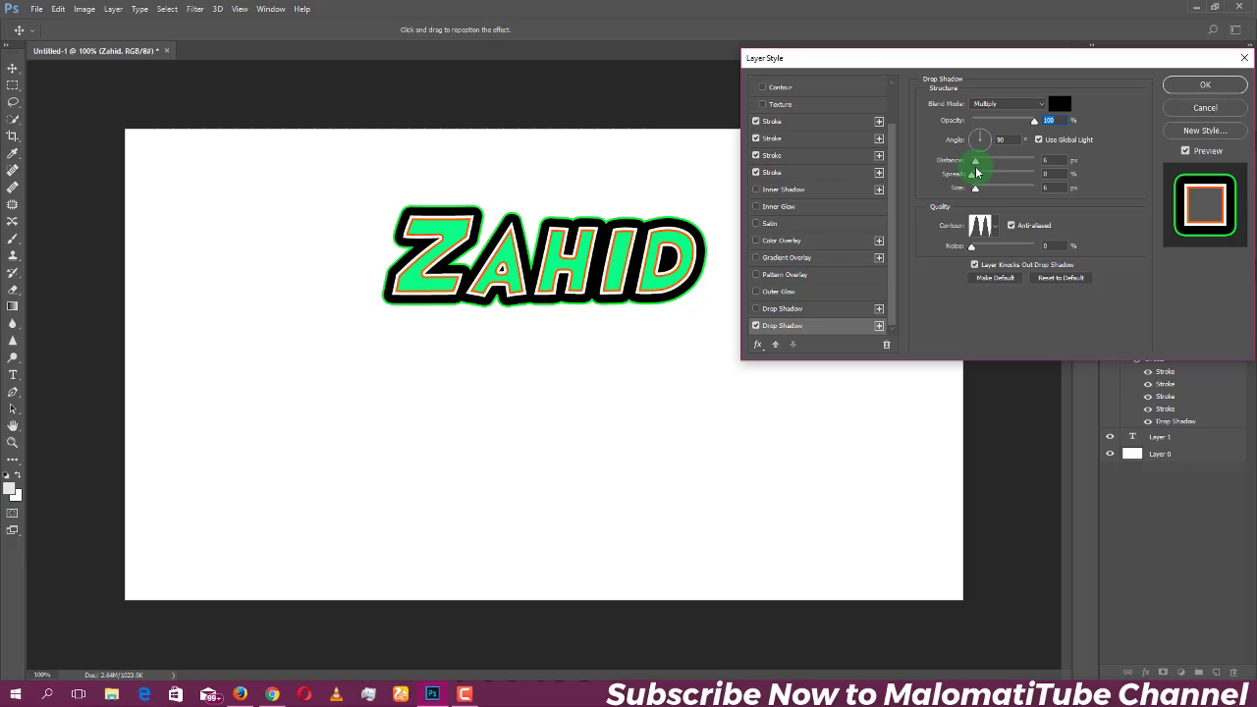
pyautogui.moveTo(976, 161); pyautogui.dragTo(1011, 163)
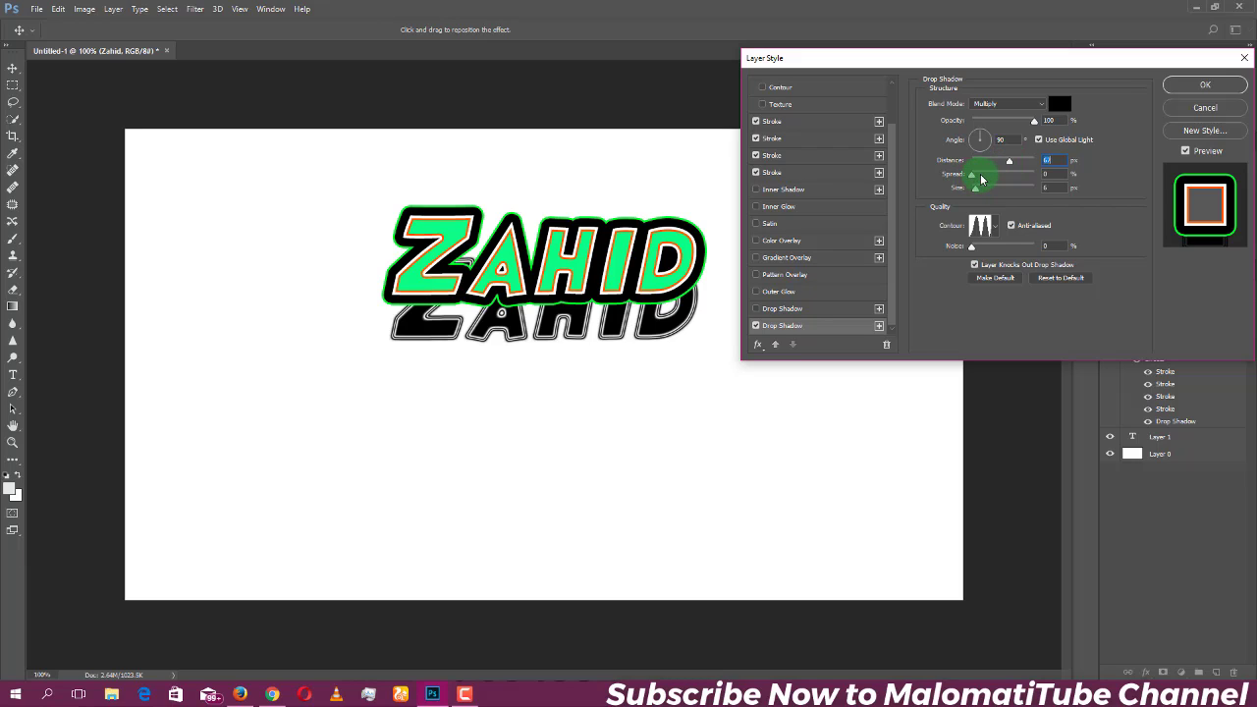
pyautogui.moveTo(973, 177); pyautogui.dragTo(980, 177)
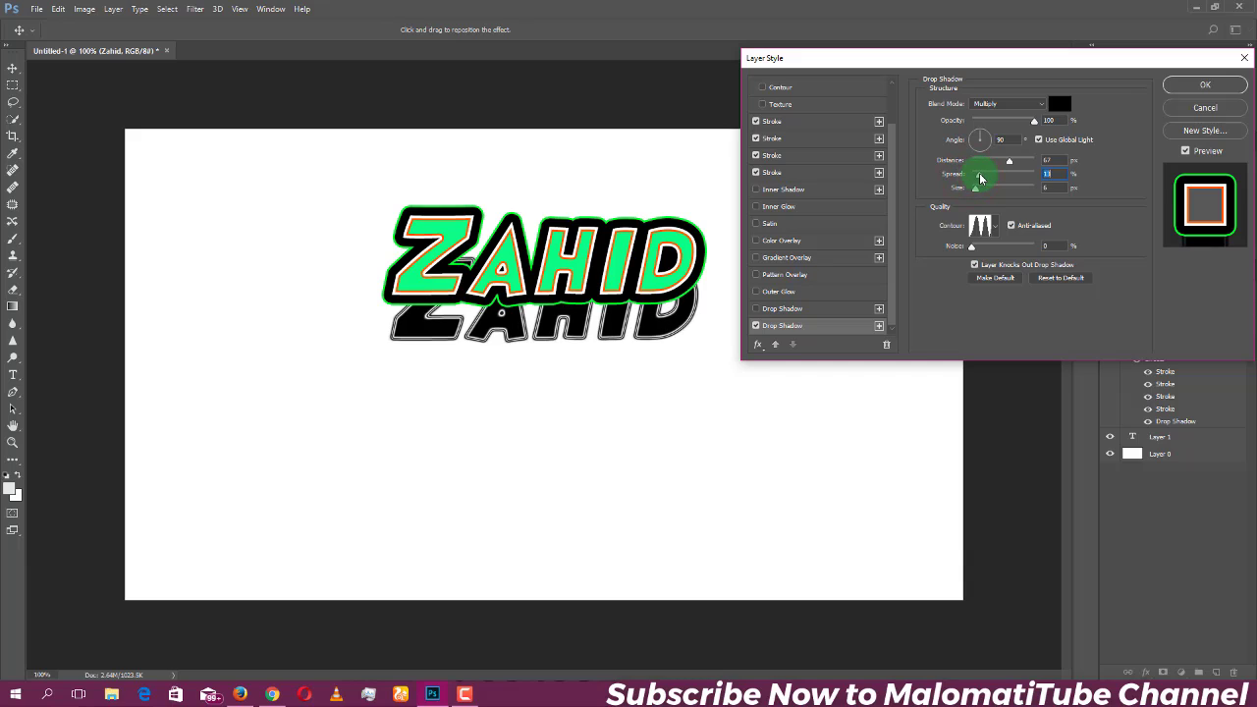
pyautogui.moveTo(987, 178); pyautogui.dragTo(994, 177)
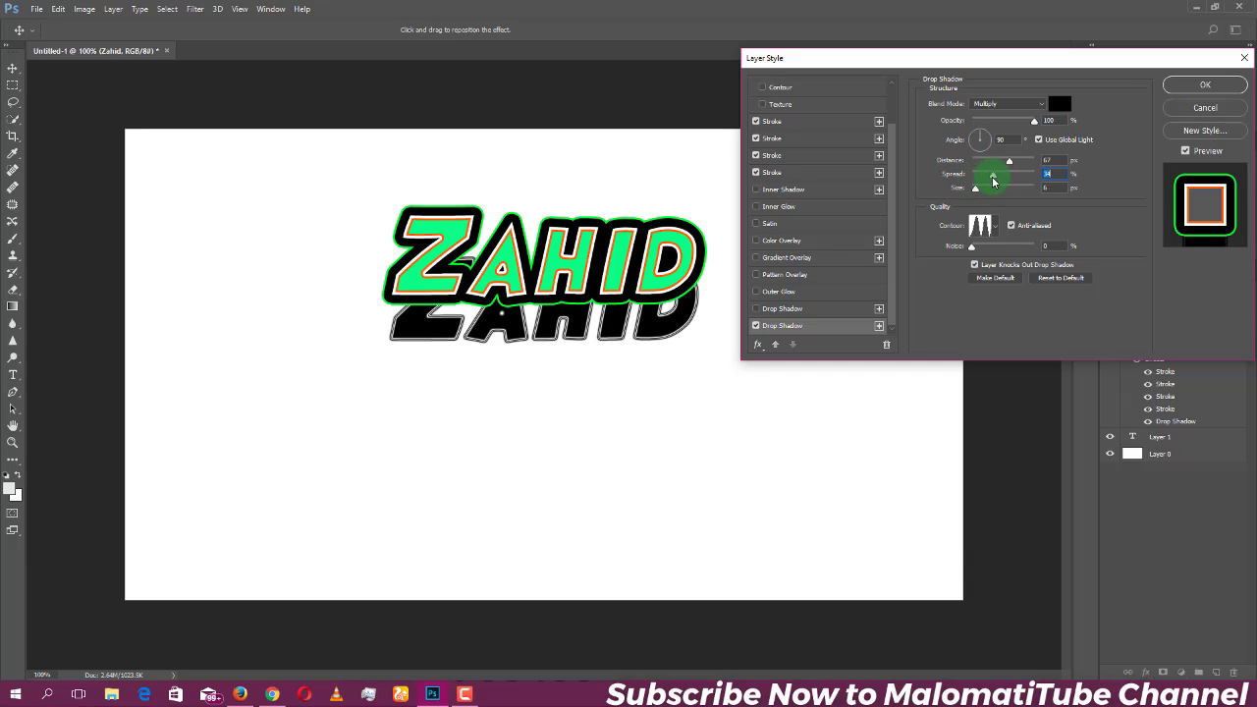
pyautogui.moveTo(976, 188); pyautogui.dragTo(974, 189)
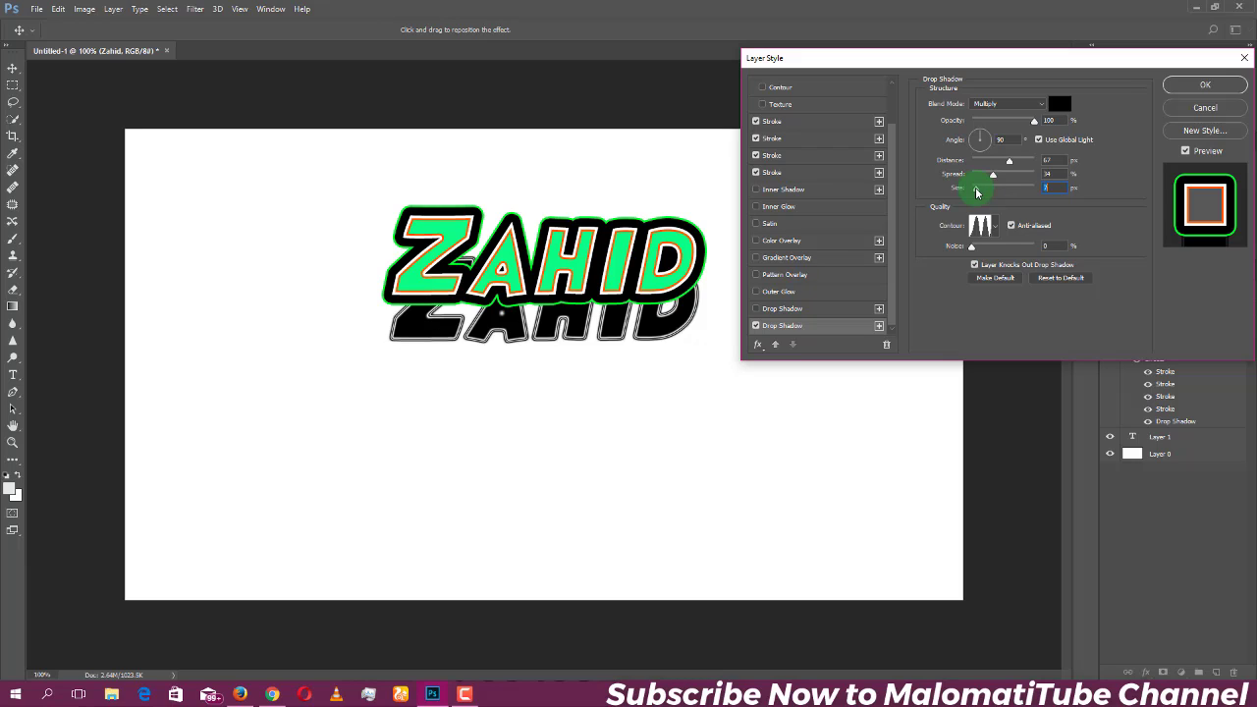
# Set the drop shadow angle to 90° and apply the layer style
pyautogui.click(981, 136)
pyautogui.moveTo(981, 136); pyautogui.dragTo(975, 146)
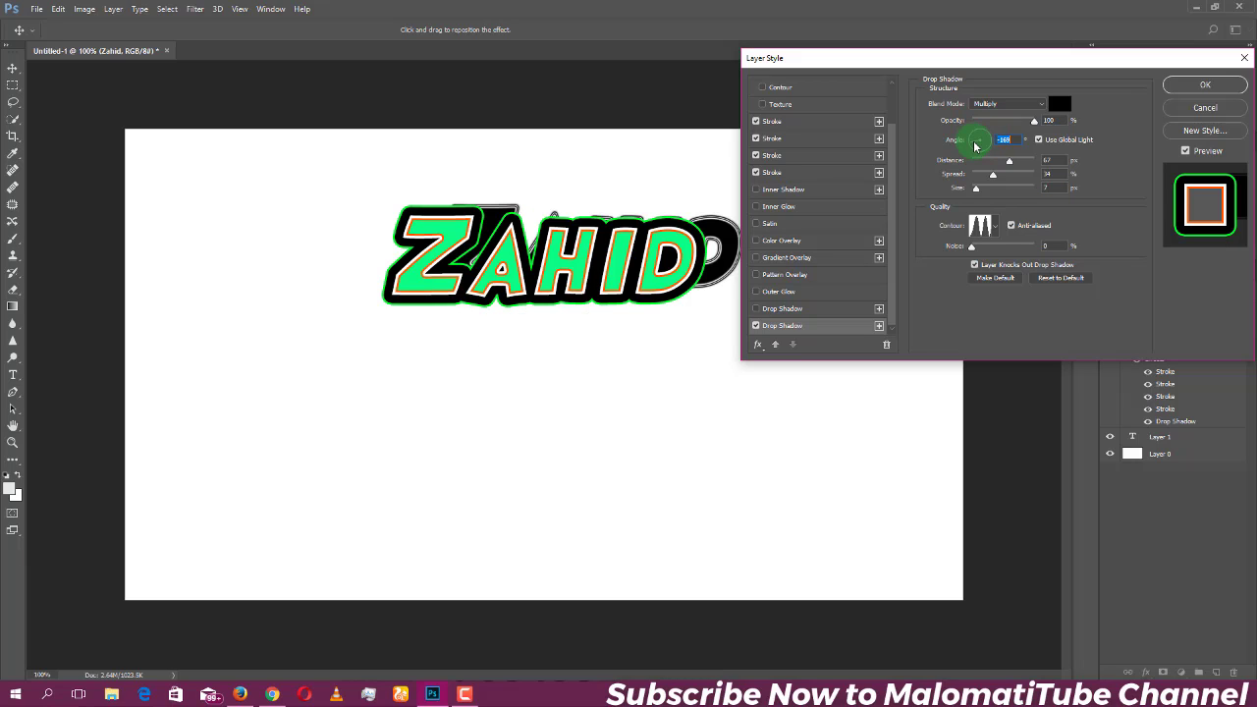
pyautogui.moveTo(985, 140); pyautogui.dragTo(980, 129)
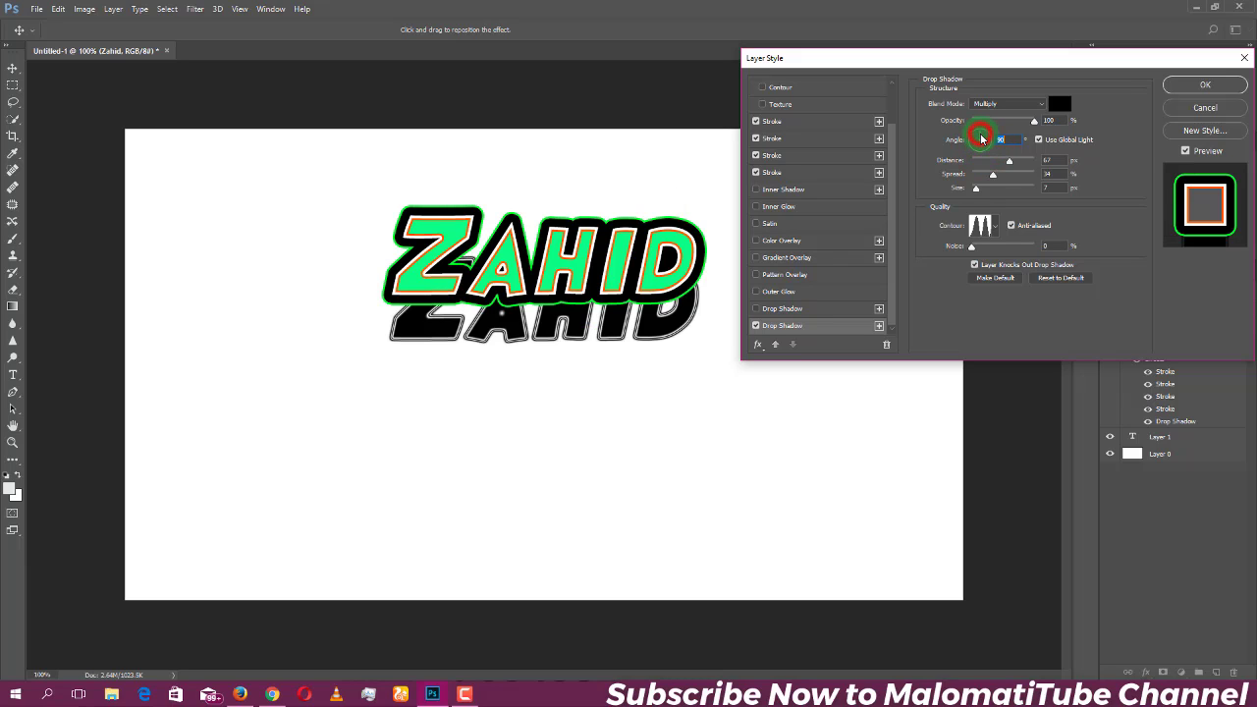
pyautogui.click(1209, 86)
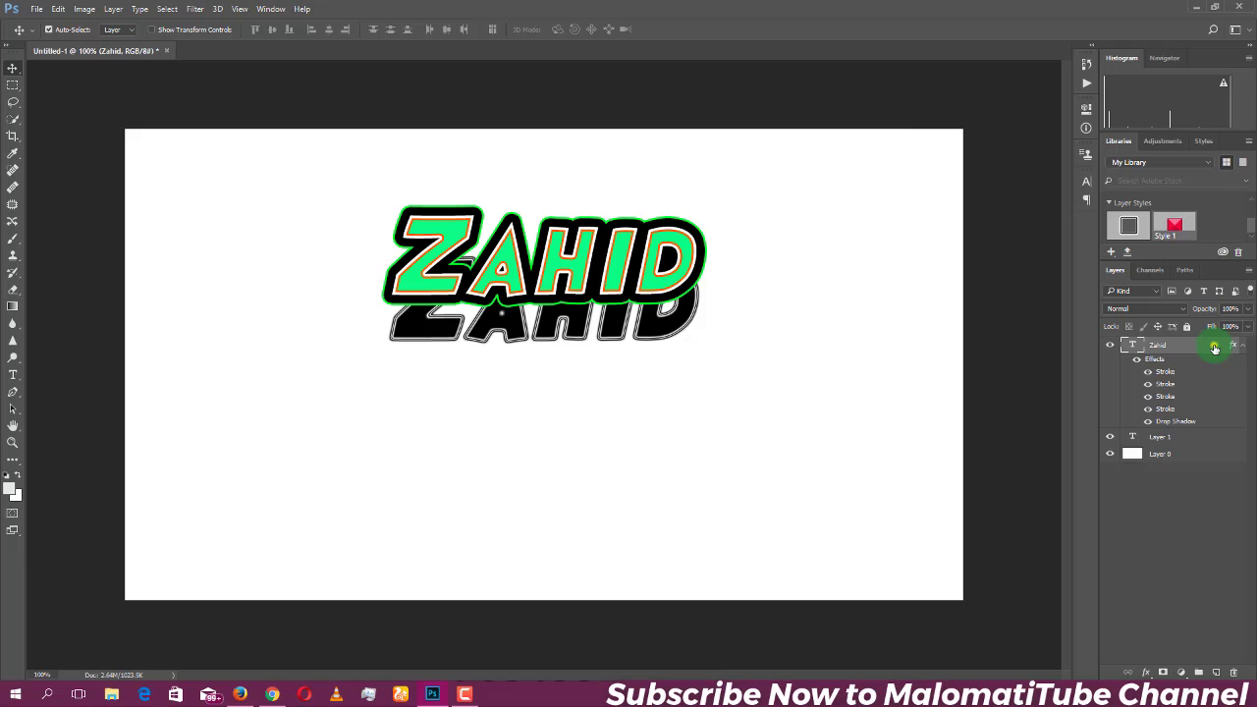
# Save the Zahid layer's strokes and shadow as a library style named 'new style'
pyautogui.rightClick(1217, 346)
pyautogui.click(1218, 347)
pyautogui.doubleClick(1218, 346)
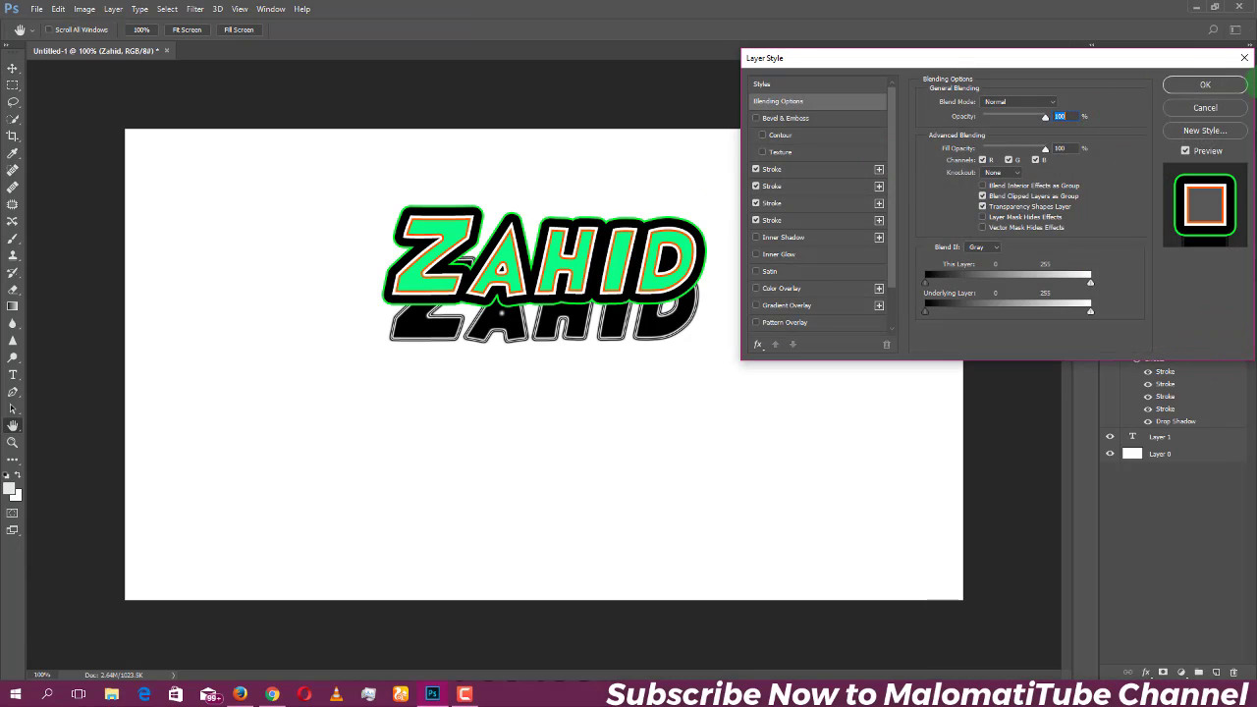
pyautogui.click(1193, 131)
pyautogui.write('na')
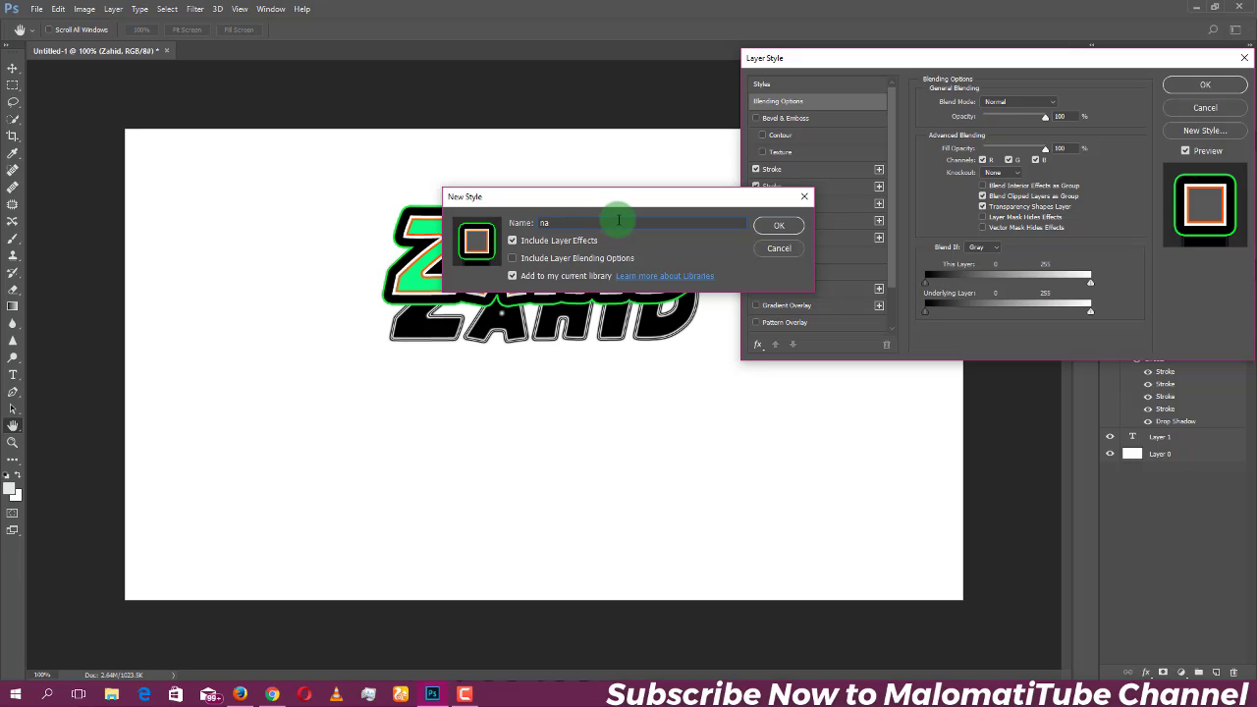
pyautogui.press('BackSpace')
pyautogui.write('yle')
pyautogui.click(779, 225)
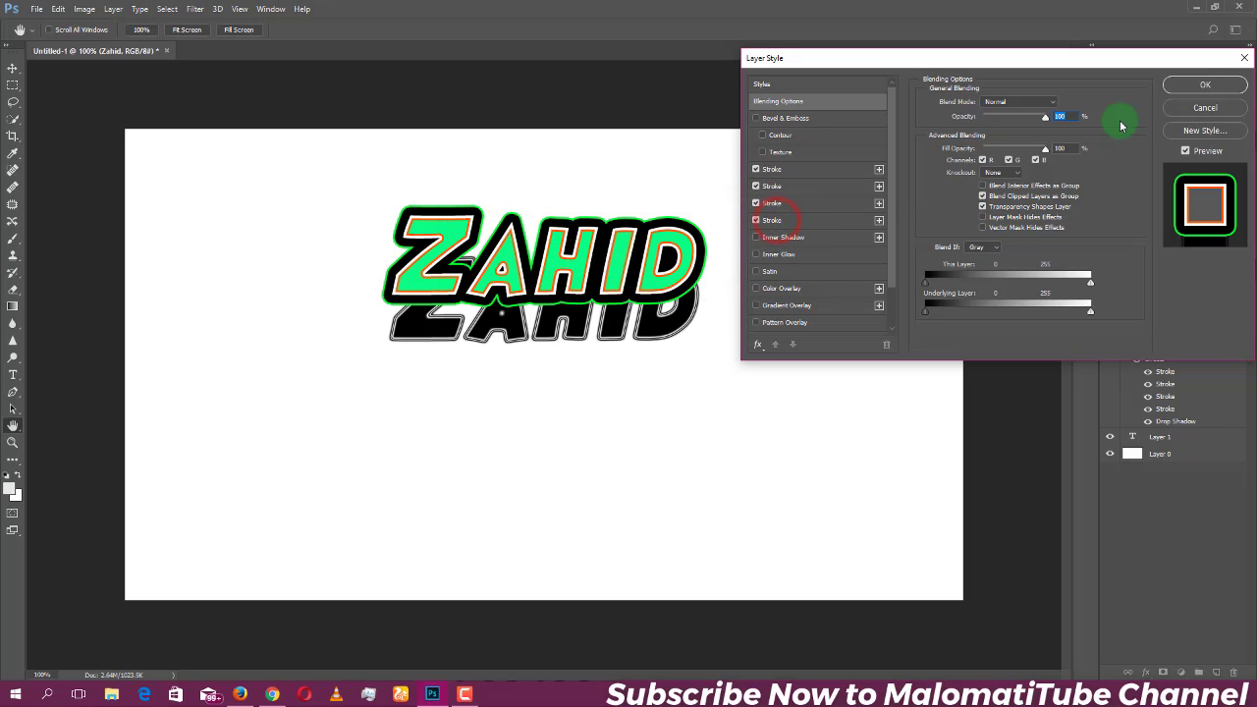
pyautogui.click(1205, 88)
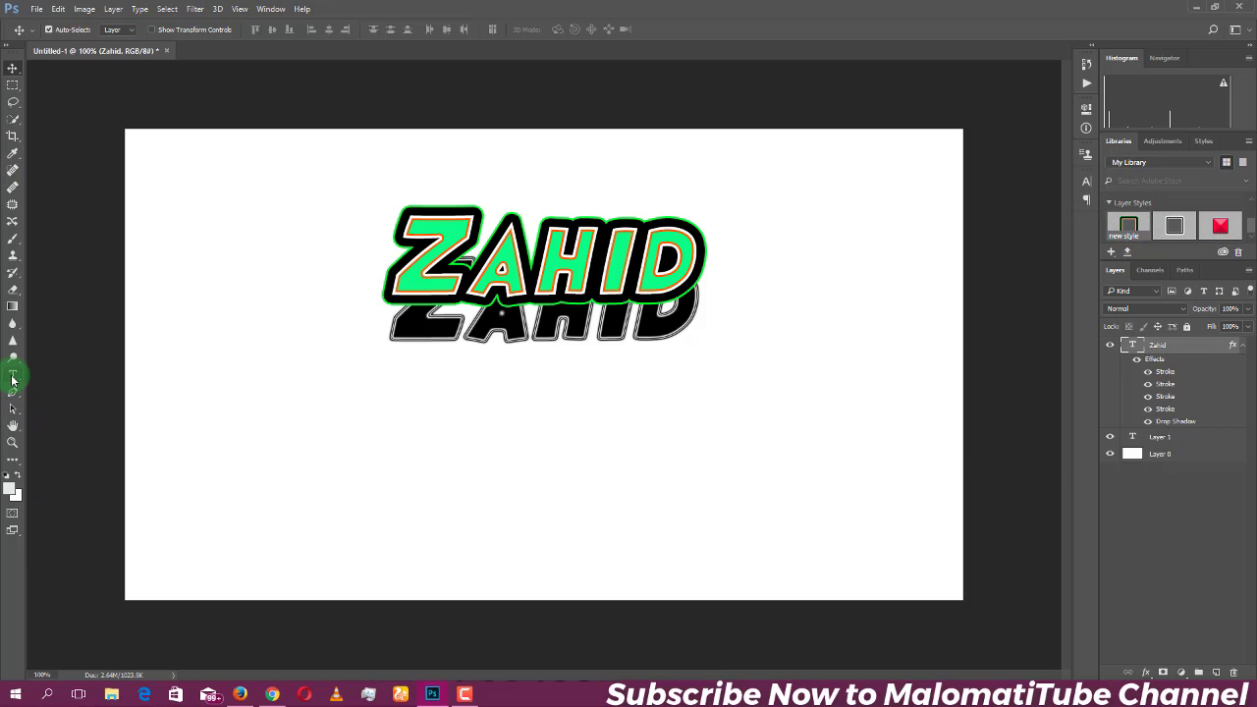
pyautogui.click(13, 374)
# Type a second ZAHID in the lower left and colour it black 000000
pyautogui.click(304, 475)
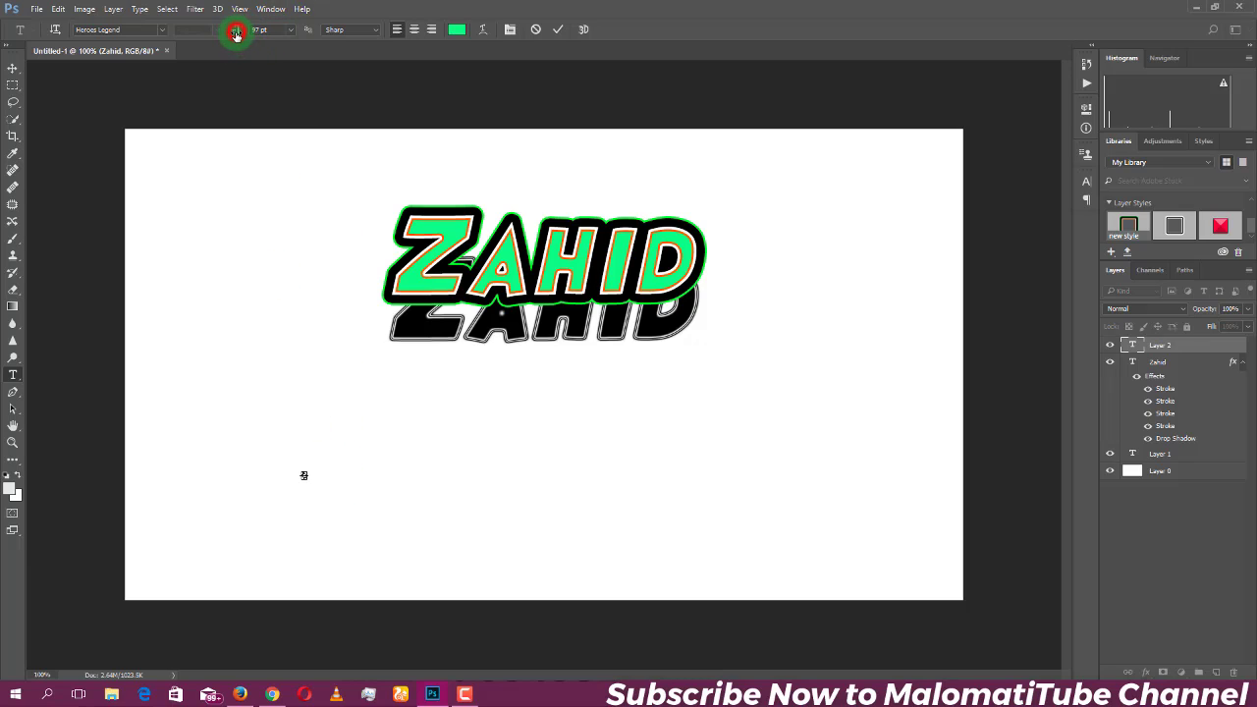
pyautogui.moveTo(236, 33)
pyautogui.mouseDown()
pyautogui.moveTo(223, 38)
pyautogui.moveTo(286, 38)
pyautogui.mouseUp()
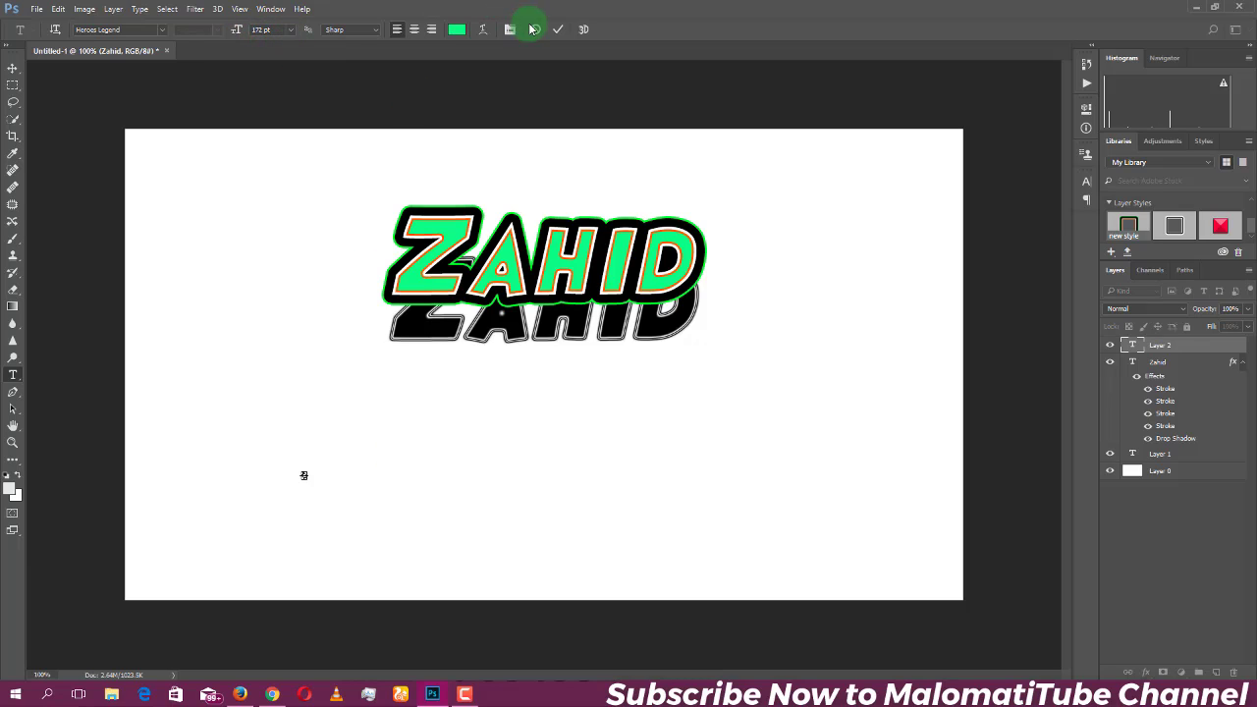
pyautogui.click(559, 29)
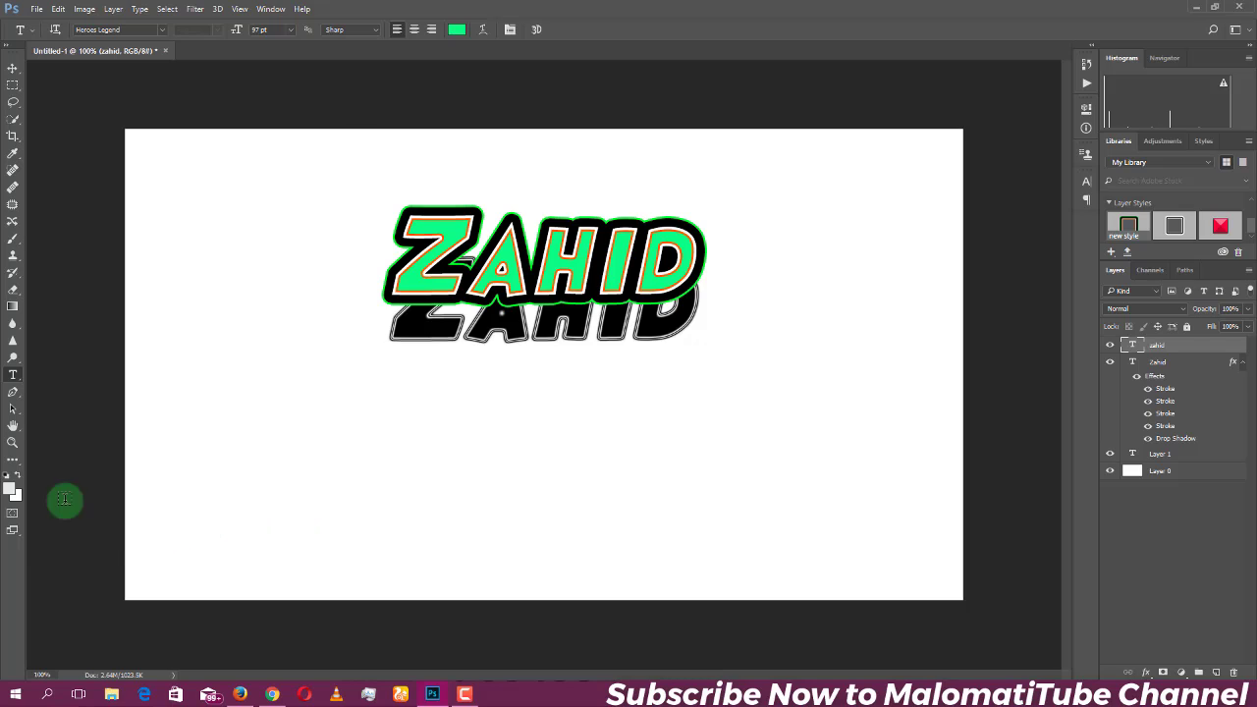
pyautogui.click(303, 500)
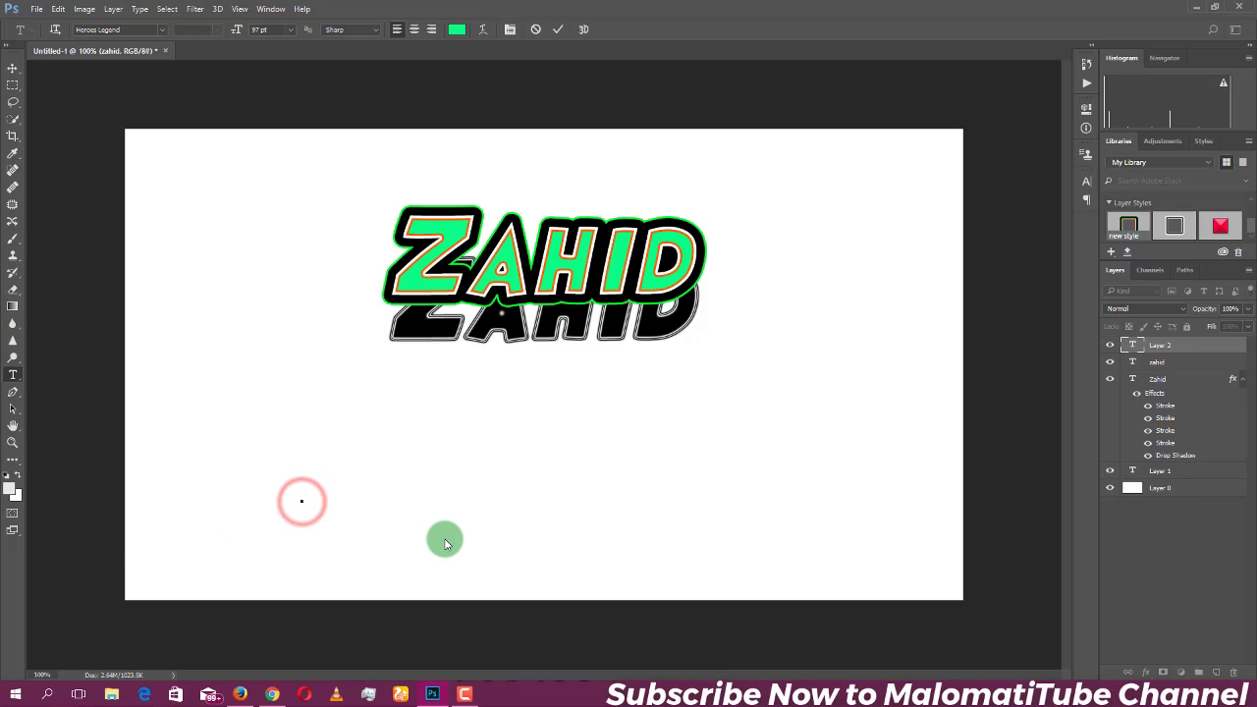
pyautogui.write('ZA')
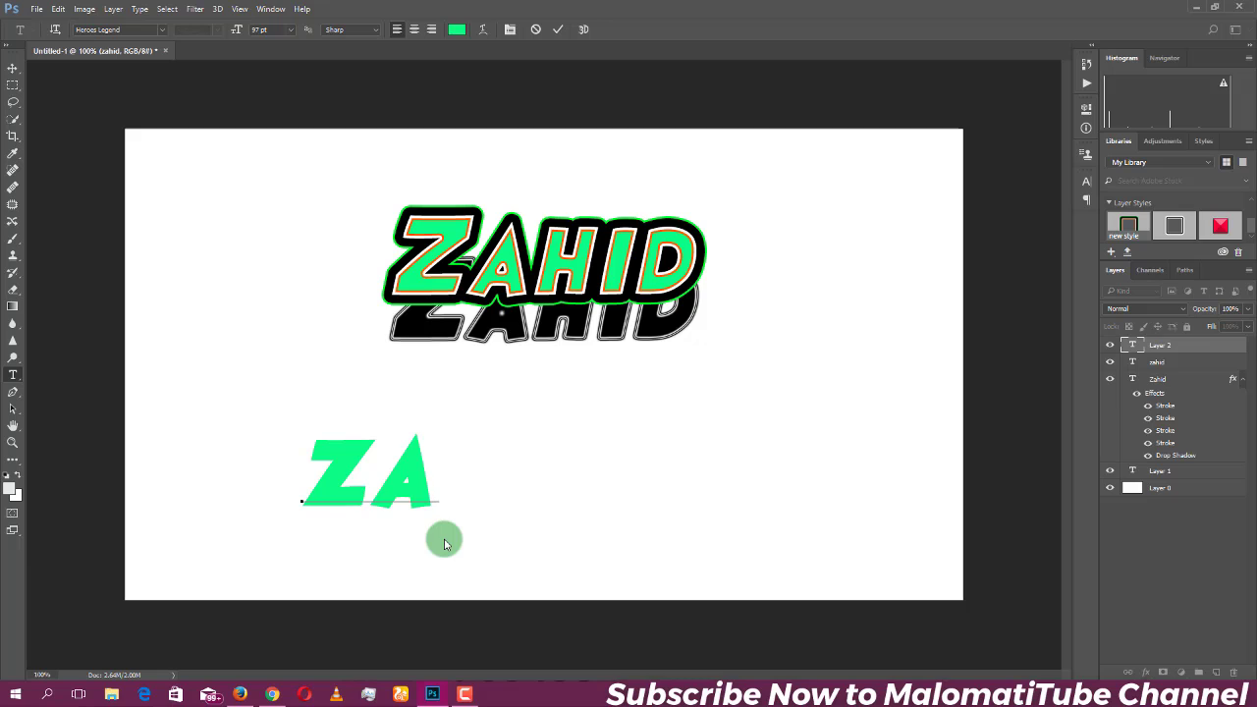
pyautogui.write('HID')
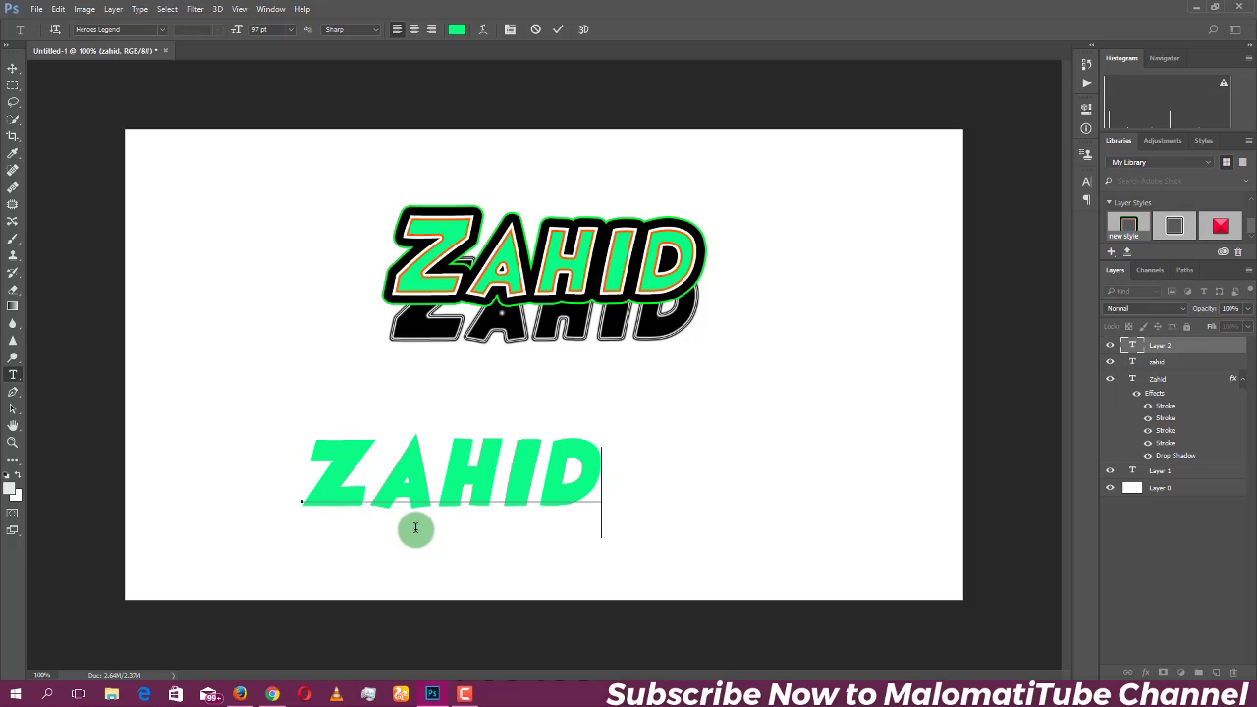
pyautogui.doubleClick(469, 478)
pyautogui.click(456, 28)
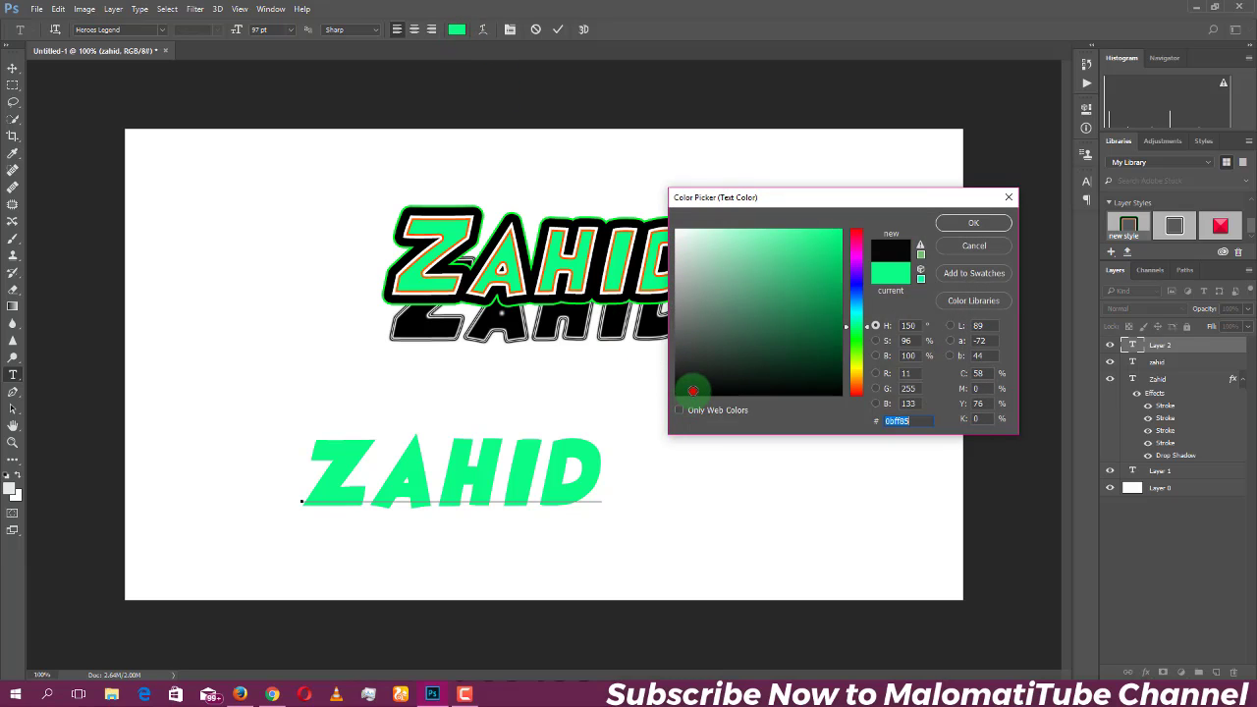
pyautogui.click(683, 397)
pyautogui.click(982, 218)
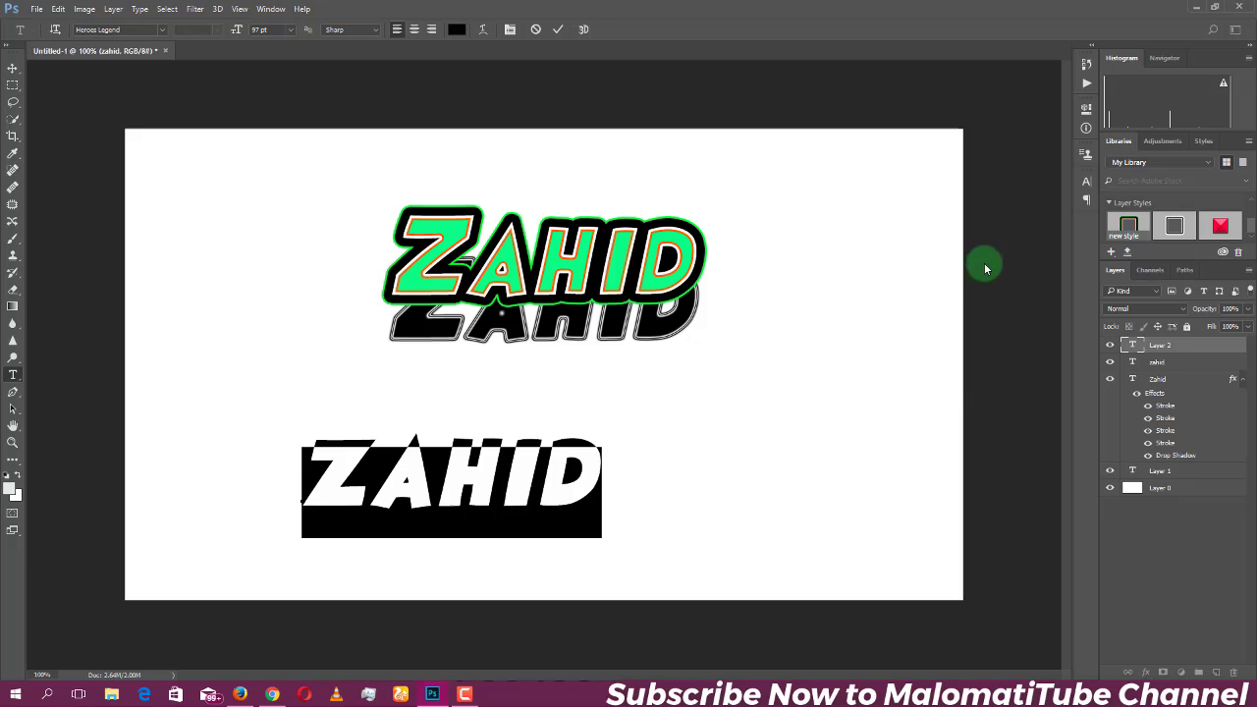
pyautogui.click(557, 29)
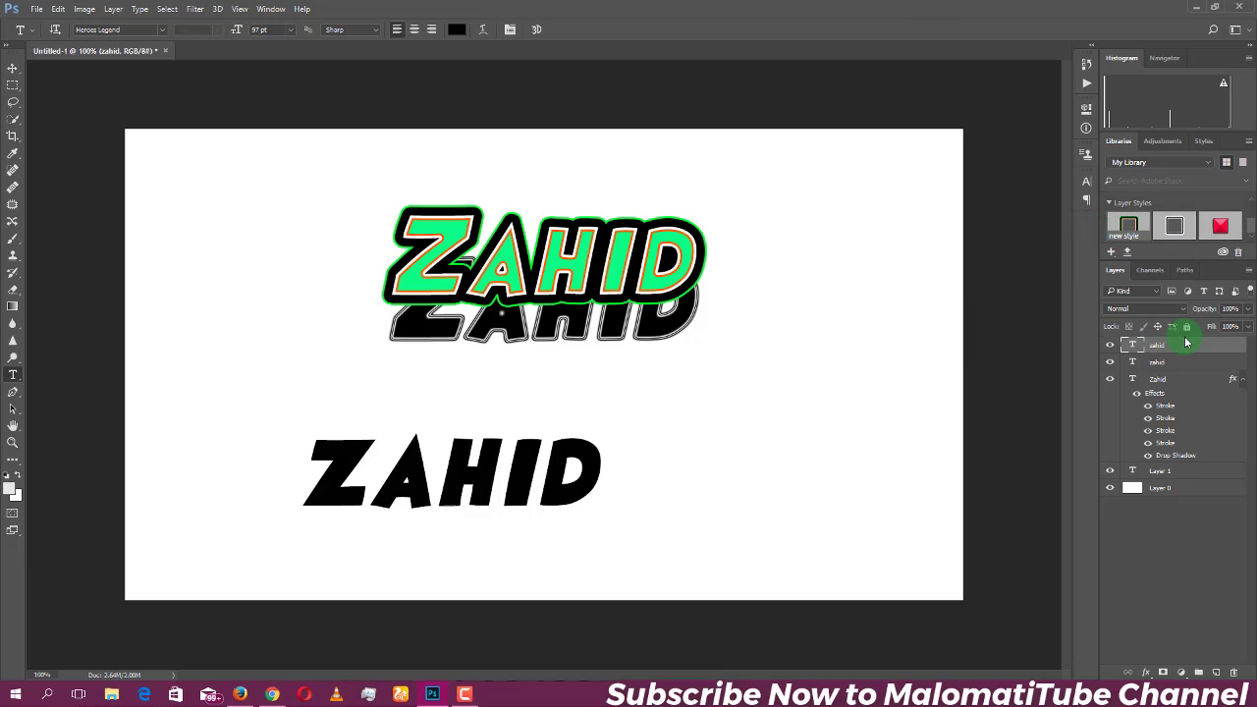
# Apply the 'new style' library style to the new zahid layer
pyautogui.click(1199, 349)
pyautogui.click(1132, 225)
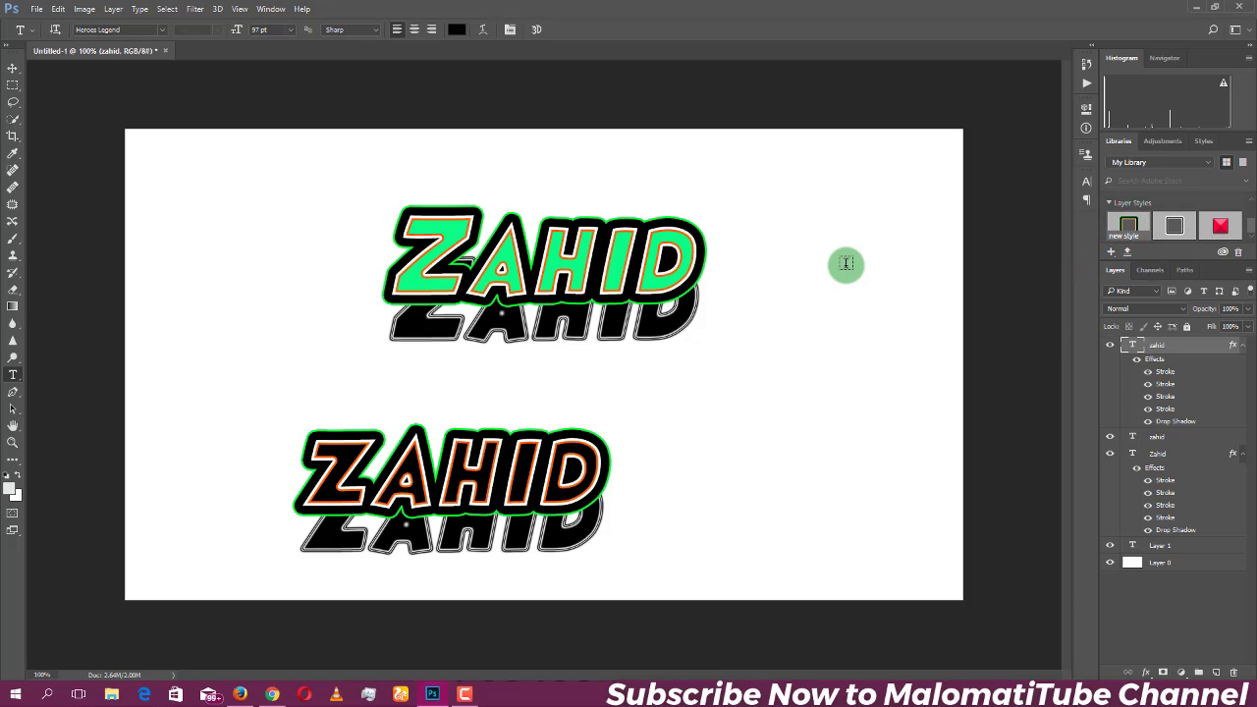
# Recolour the lower styled ZAHID text to magenta #e40eb4
pyautogui.click(456, 30)
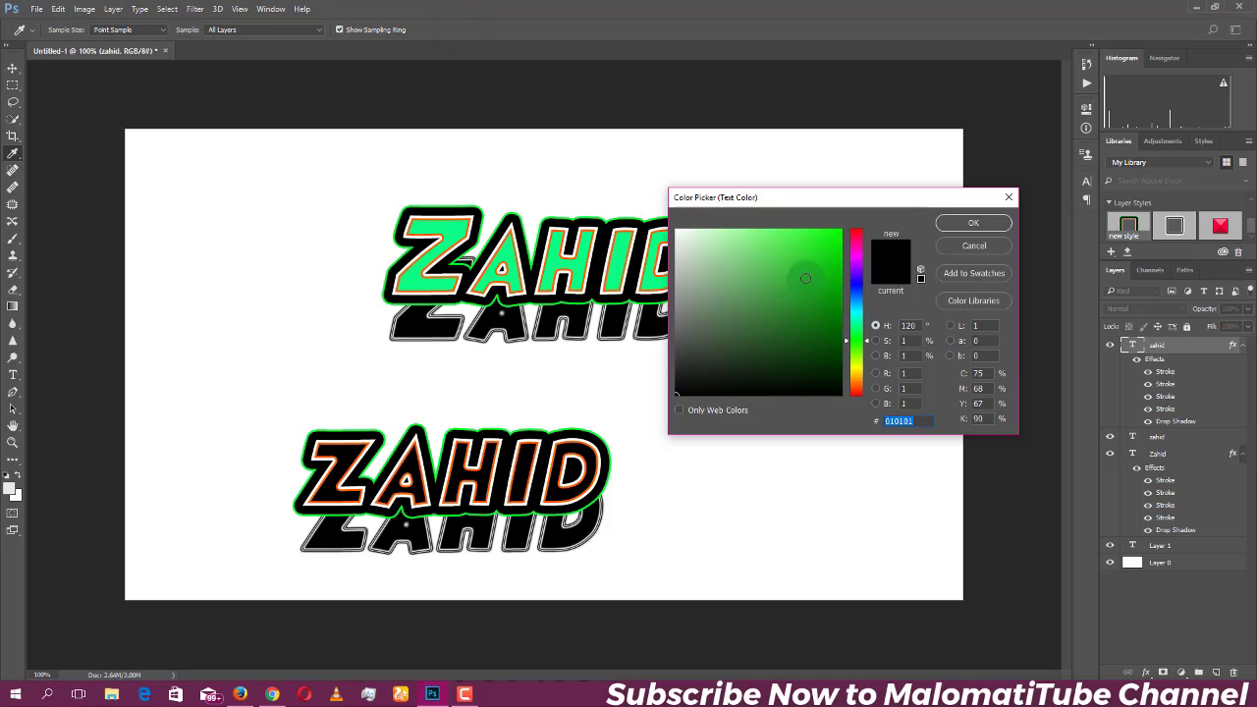
pyautogui.click(856, 251)
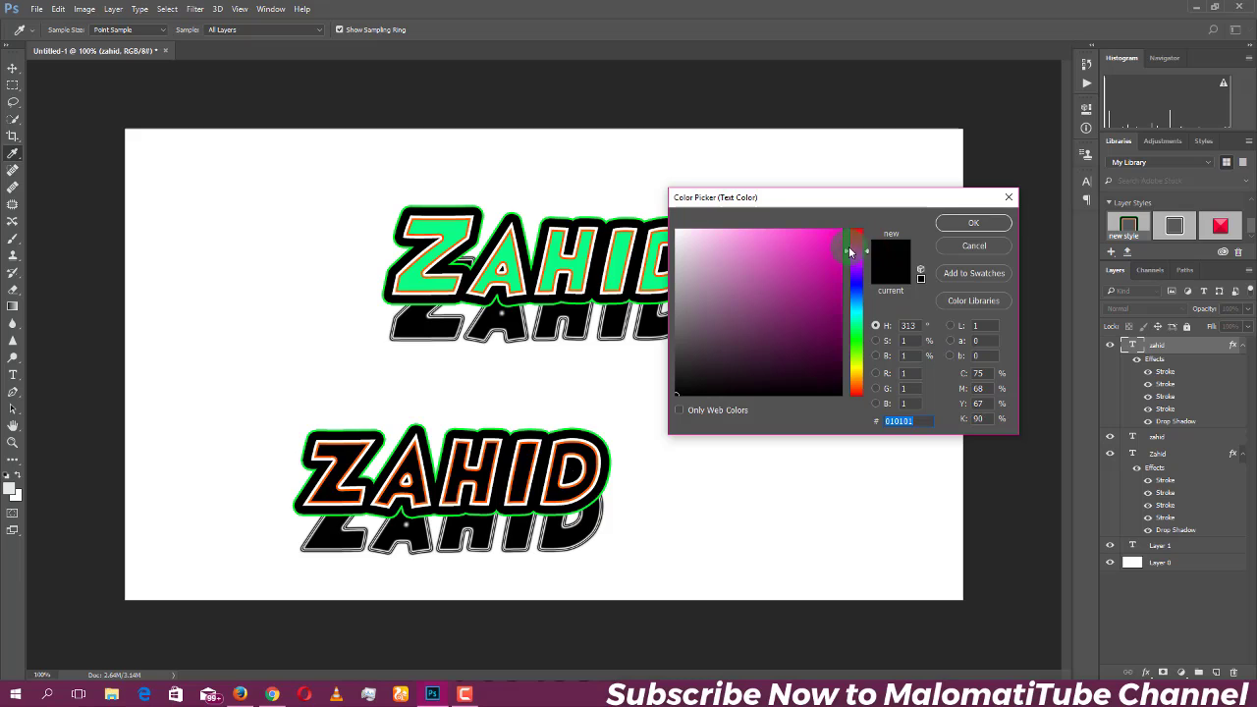
pyautogui.click(832, 246)
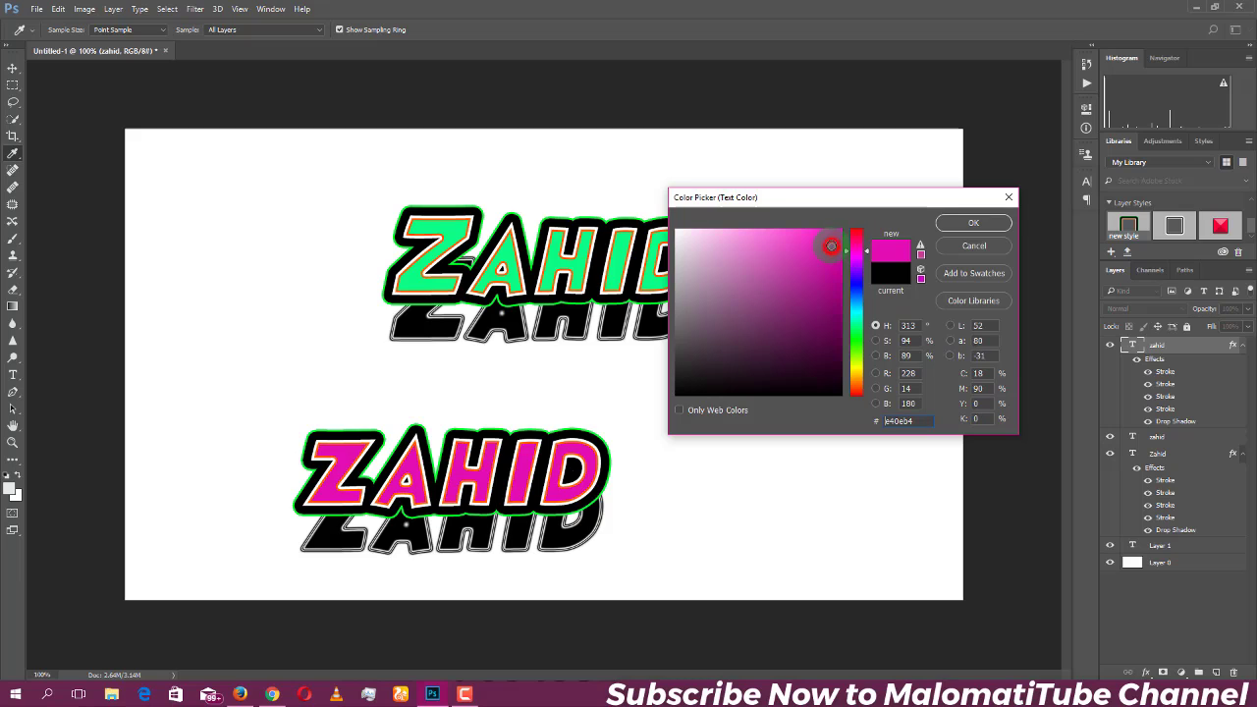
pyautogui.click(972, 222)
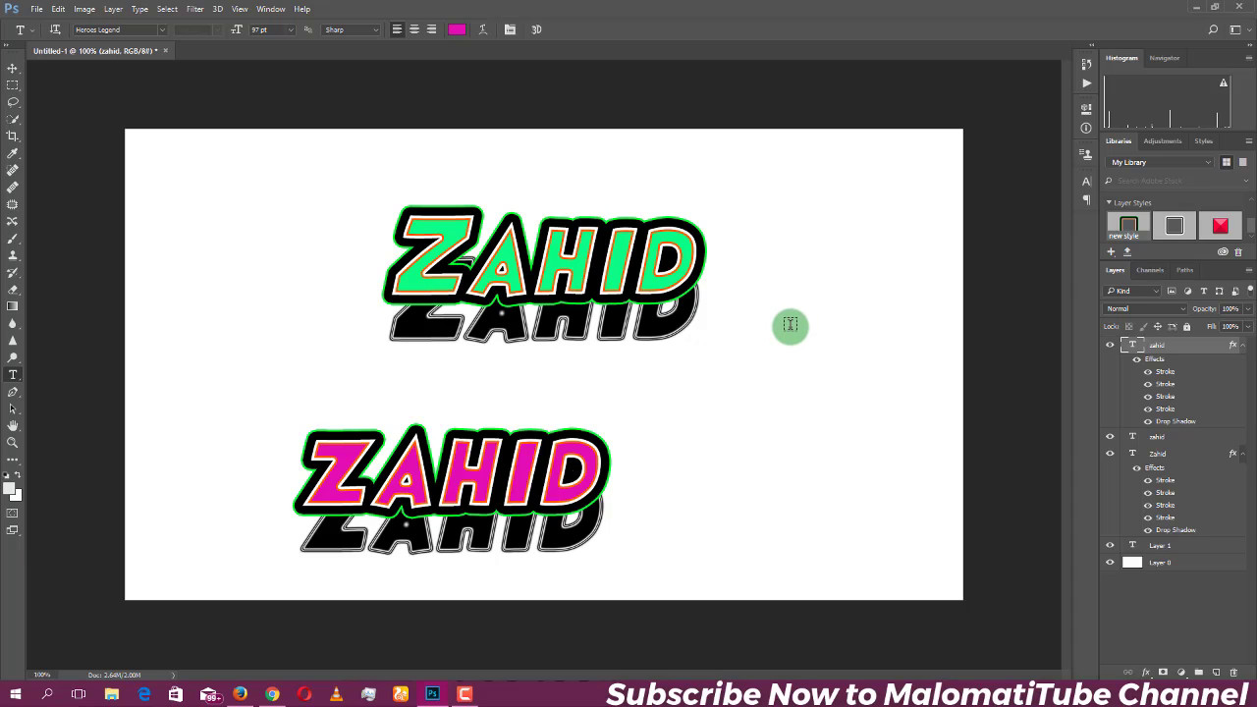
pyautogui.click(776, 334)
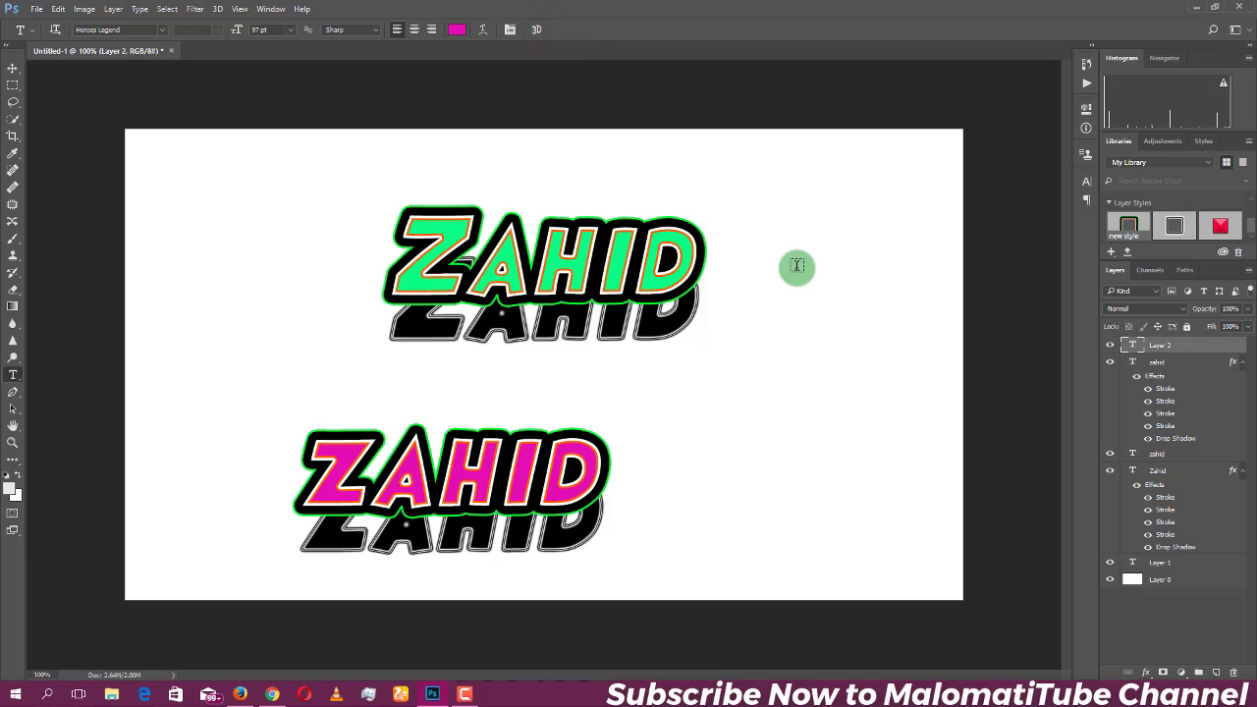